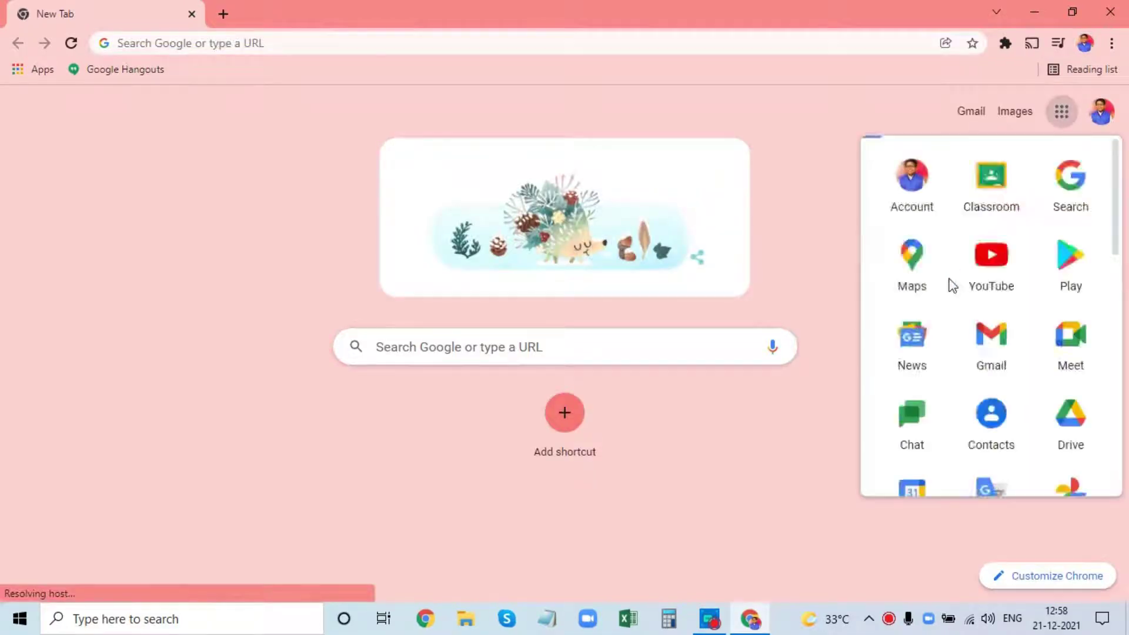
pyautogui.scroll(-5, 962, 311)
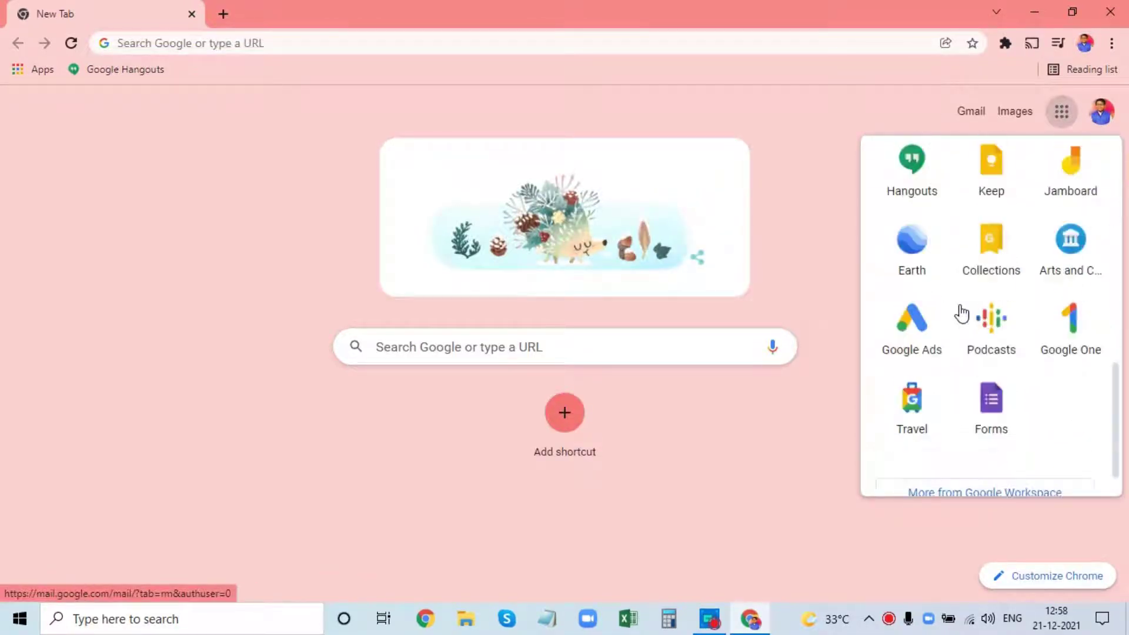
# - Open Google Forms from the apps panel in a new tab and close the original New Tab
pyautogui.rightClick(986, 403)
pyautogui.click(997, 405)
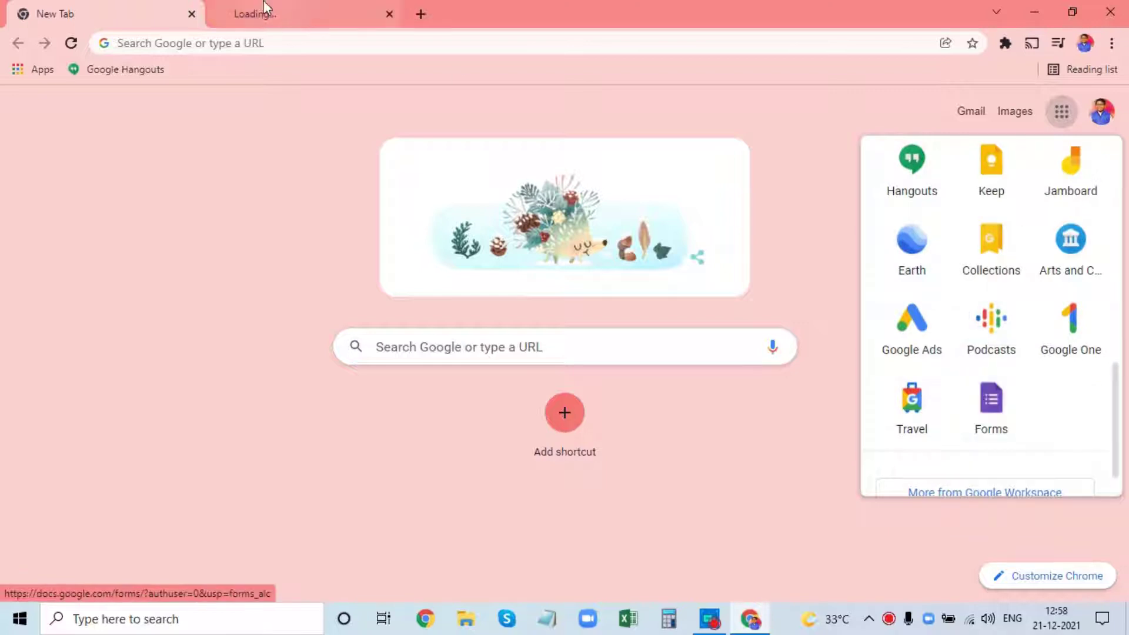
pyautogui.click(192, 14)
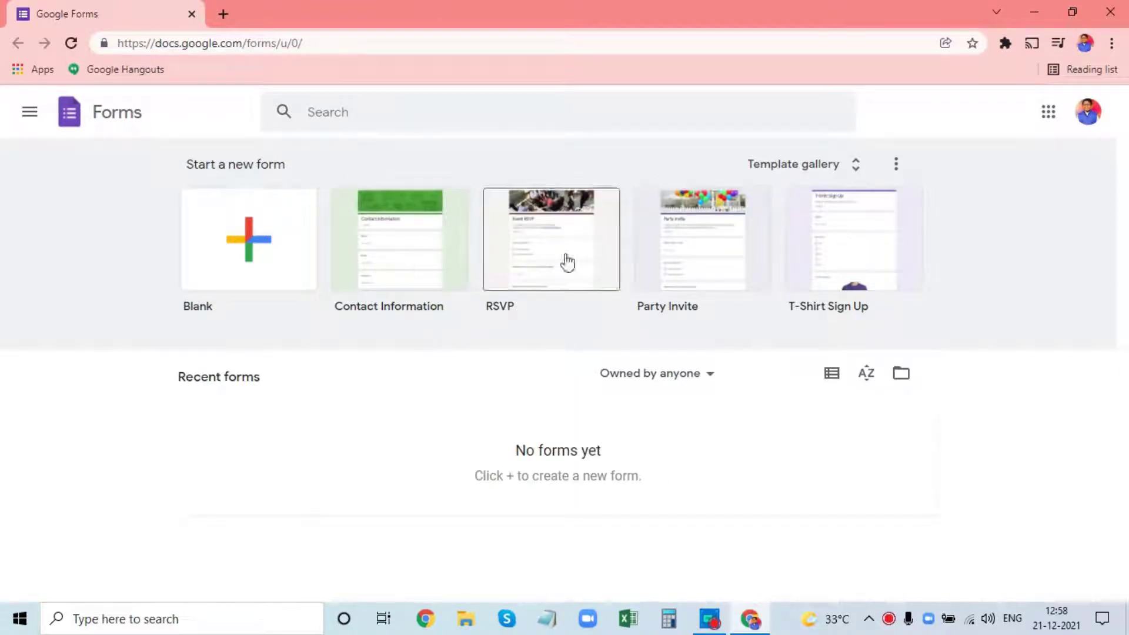
# - Start a blank form and select its first question for editing
pyautogui.click(260, 270)
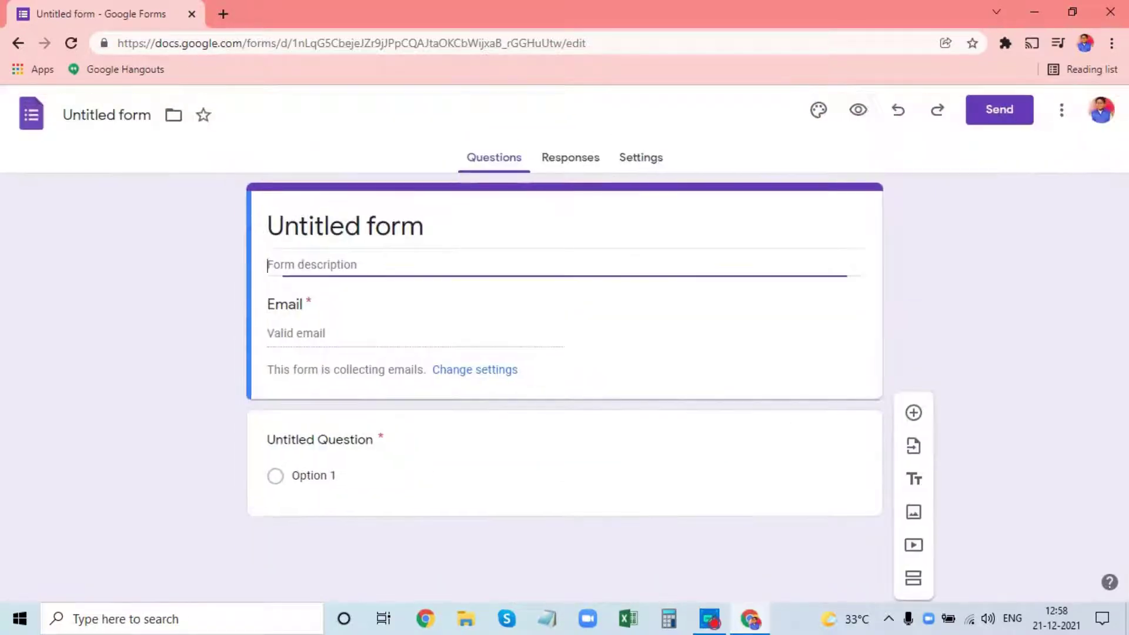
pyautogui.click(359, 227)
pyautogui.click(453, 329)
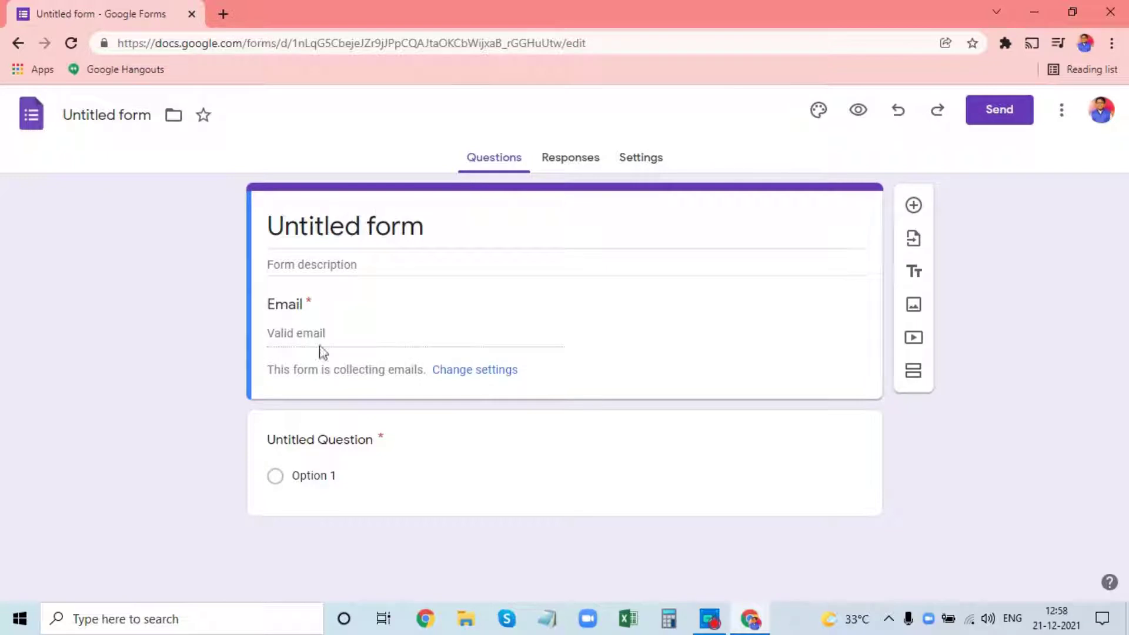
pyautogui.click(860, 470)
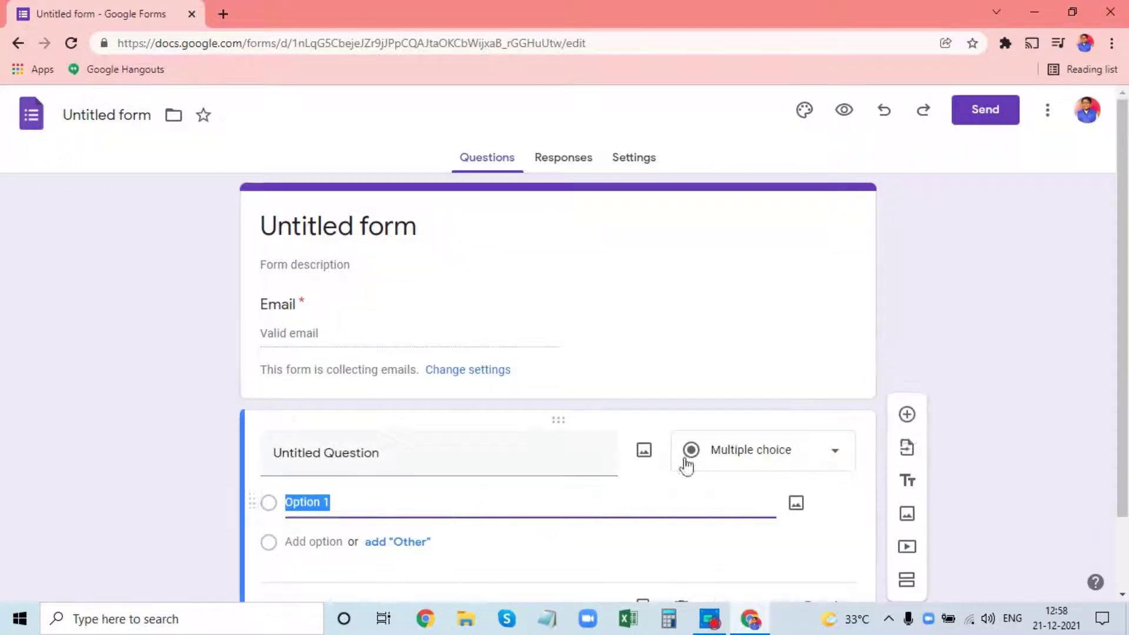
# - Add a second question, a title-and-description block and a new section, skipping question import
pyautogui.click(908, 415)
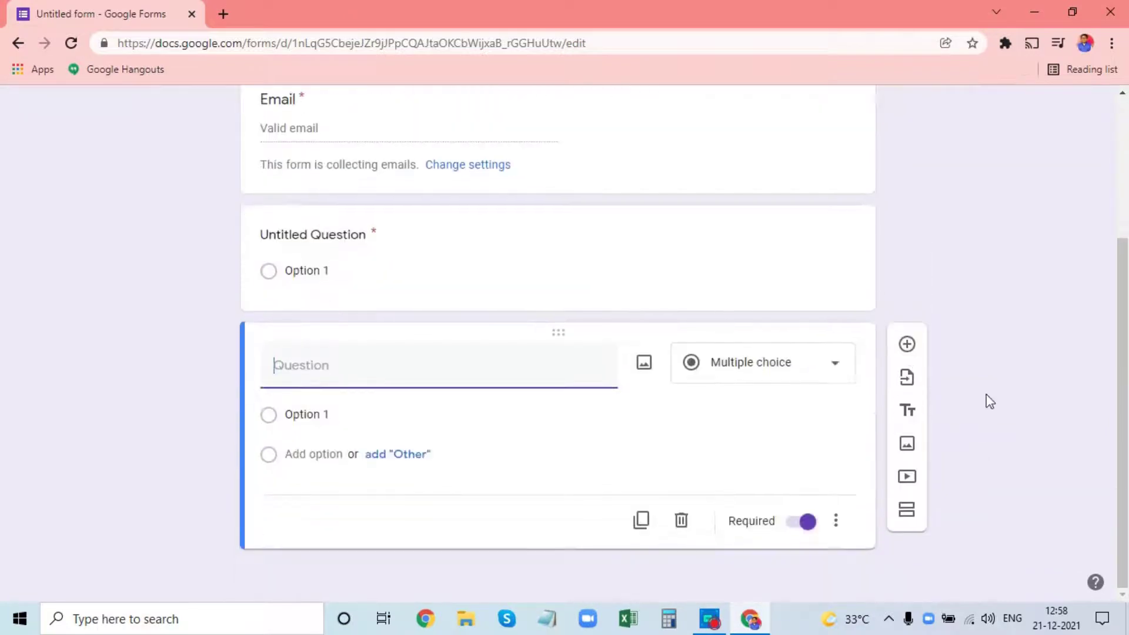
pyautogui.click(908, 380)
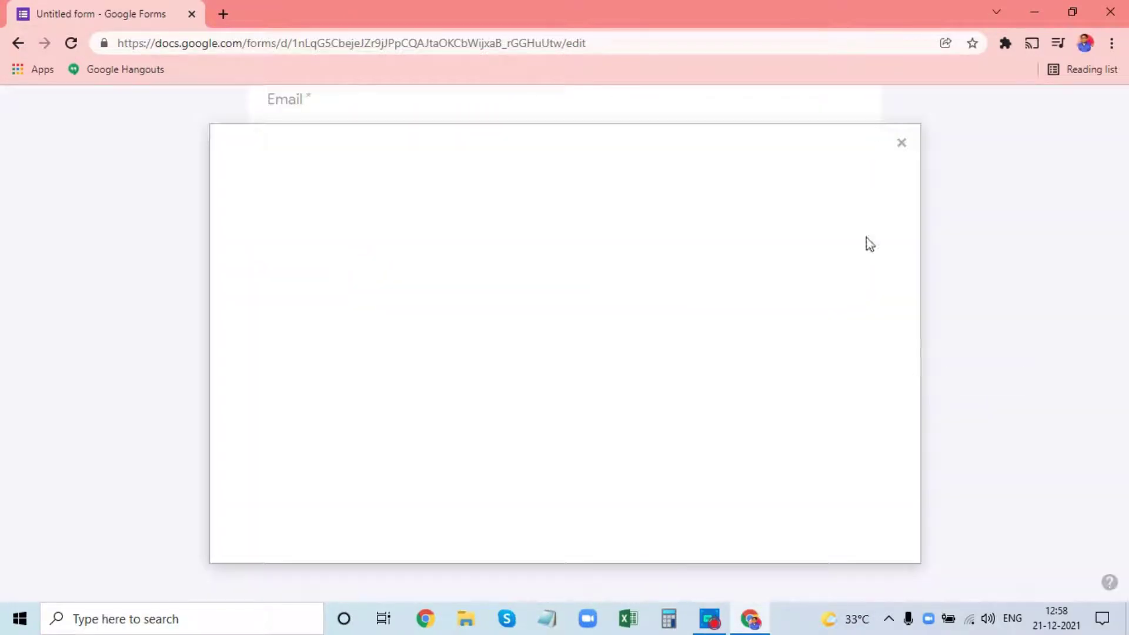
pyautogui.click(901, 142)
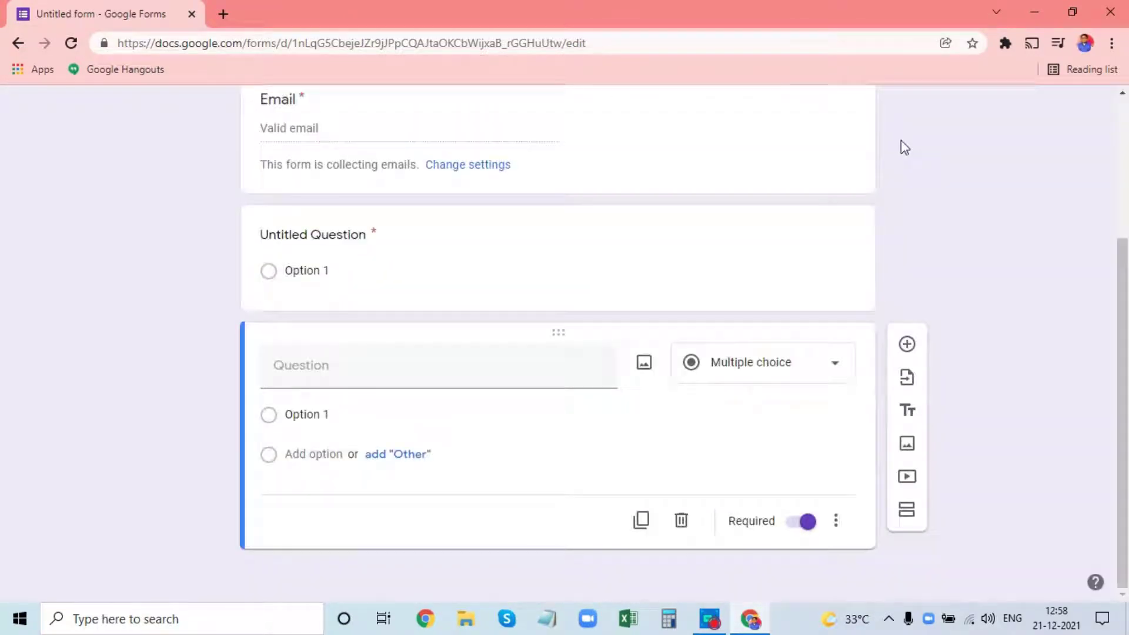
pyautogui.click(908, 411)
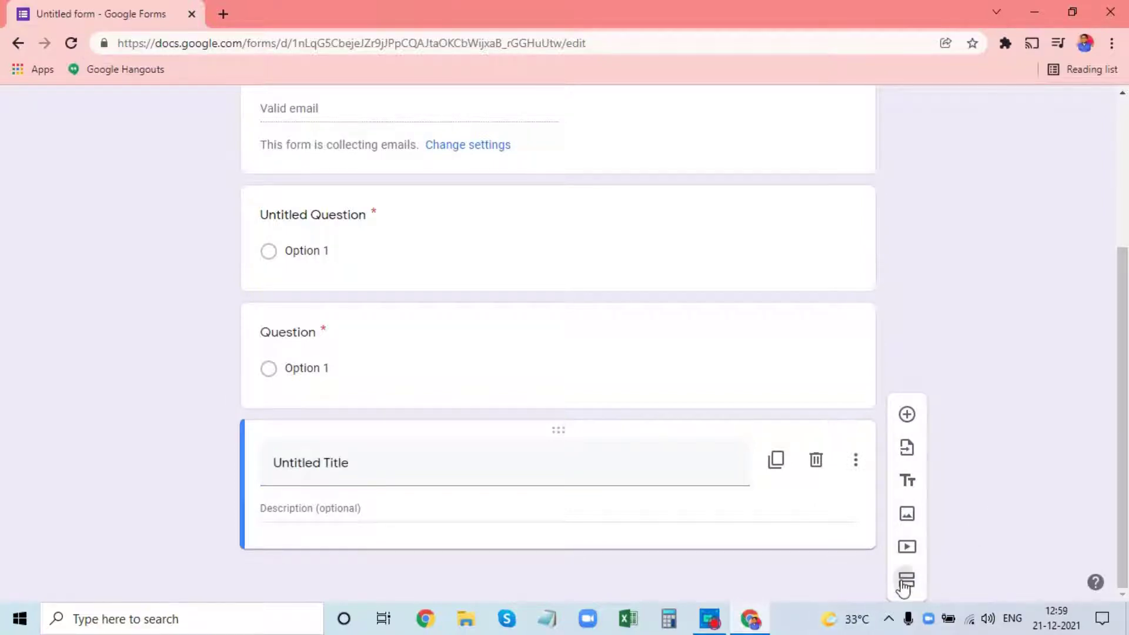
pyautogui.click(905, 582)
pyautogui.scroll(5, 706, 556)
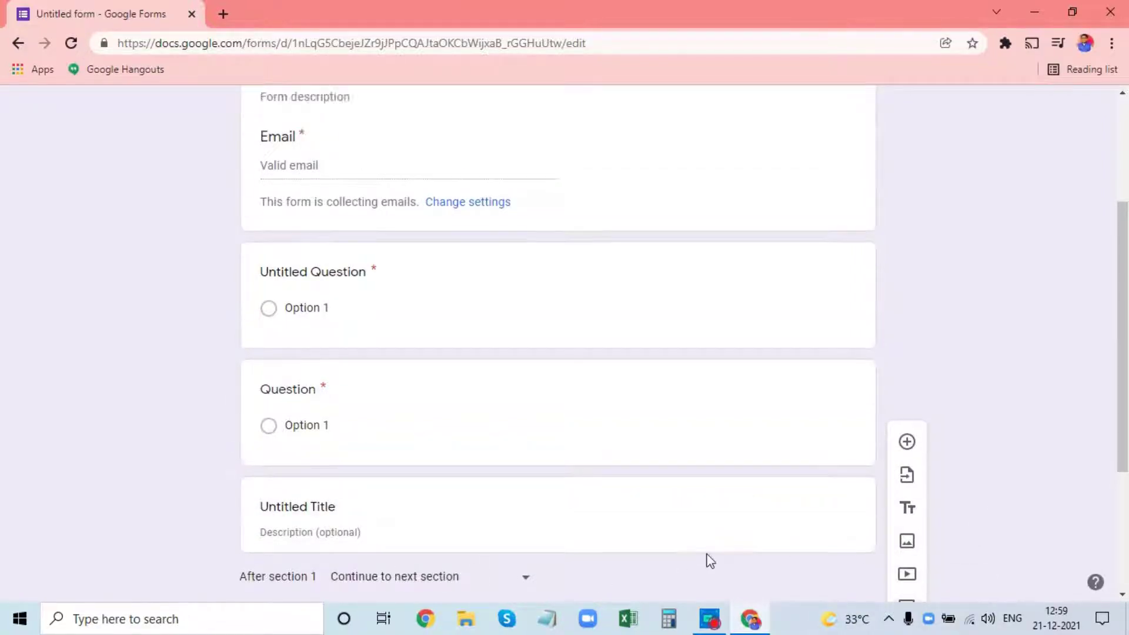
pyautogui.click(847, 112)
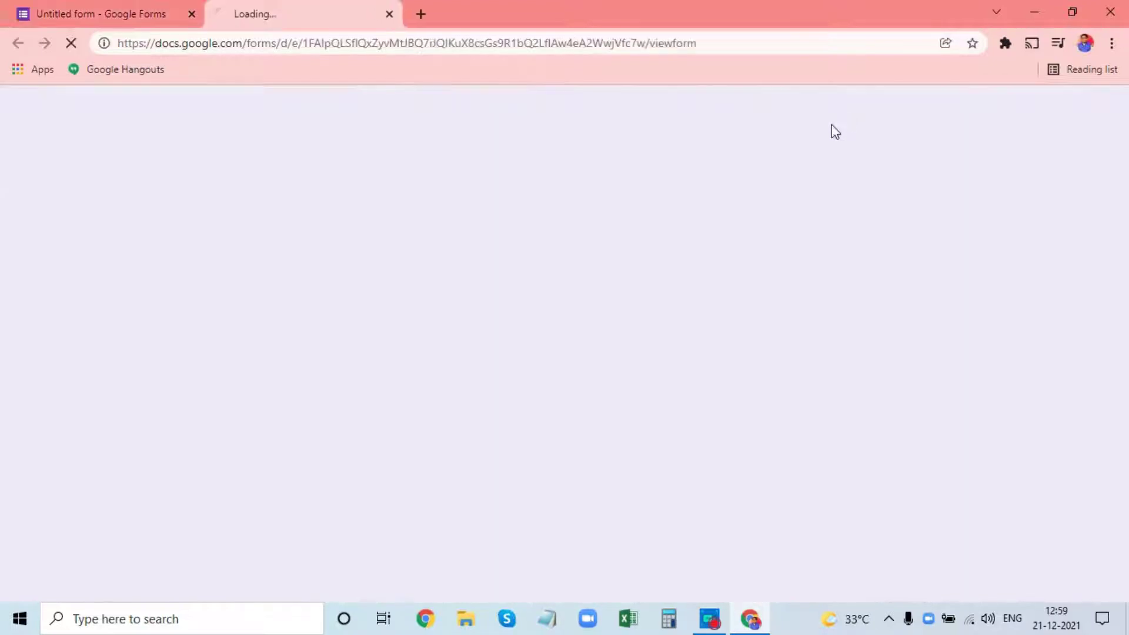
pyautogui.click(376, 15)
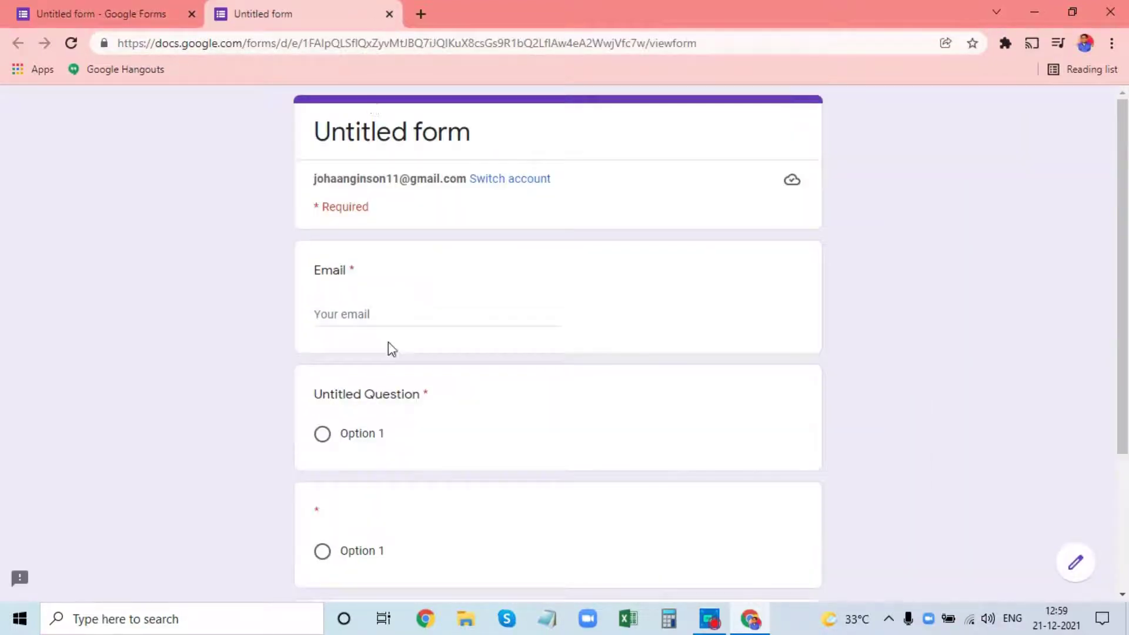
pyautogui.scroll(-3, 391, 353)
pyautogui.scroll(3, 572, 468)
pyautogui.click(391, 14)
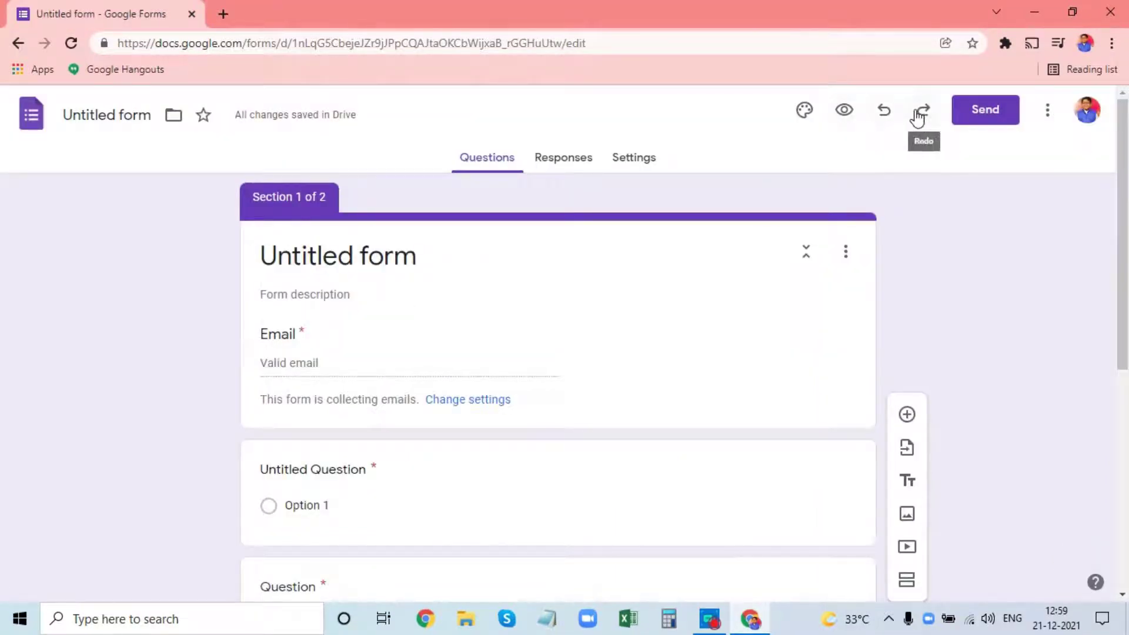
# - Set the theme colour to green and the font style to Playful, then glance at the More menu
pyautogui.click(805, 110)
pyautogui.scroll(-1, 1028, 413)
pyautogui.scroll(1, 1026, 415)
pyautogui.click(984, 398)
pyautogui.scroll(-1, 985, 411)
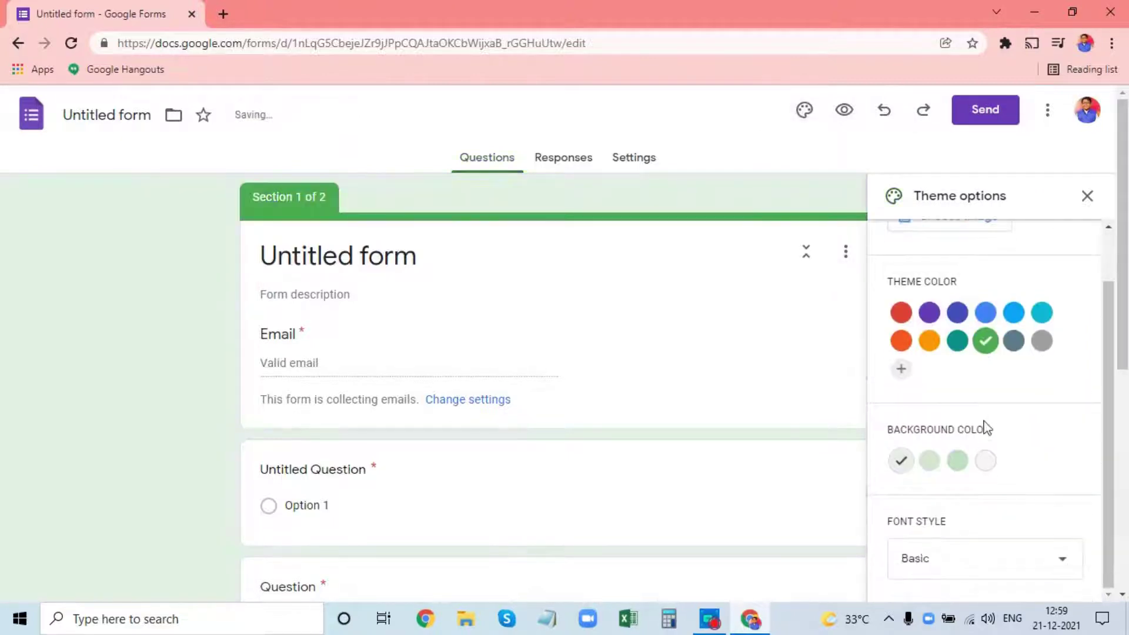
pyautogui.click(1009, 556)
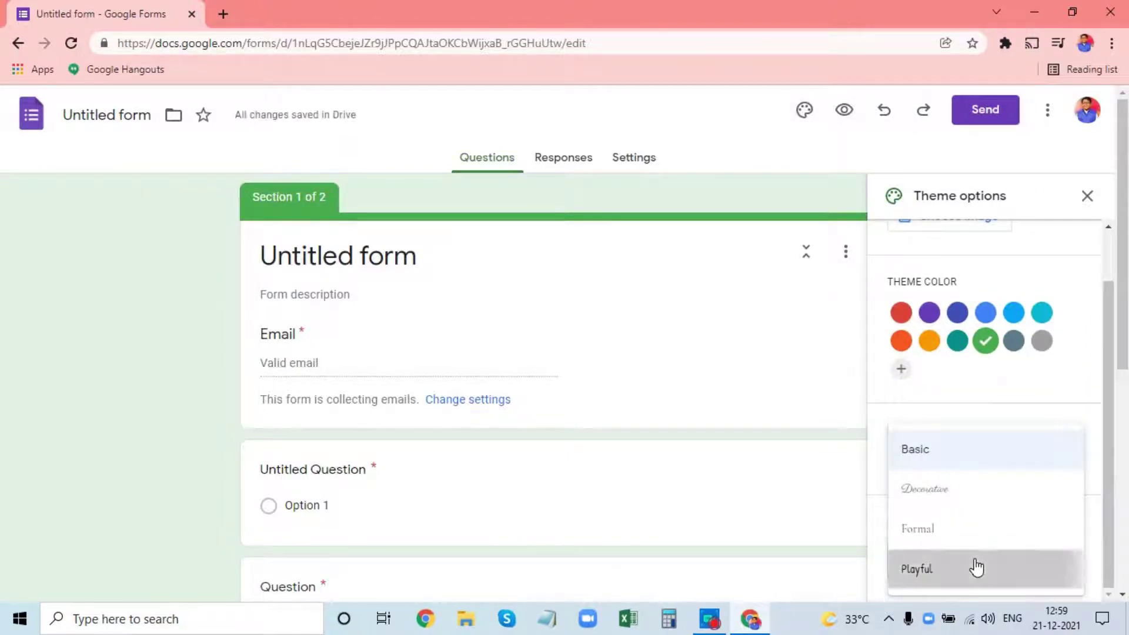
pyautogui.click(978, 567)
pyautogui.click(1085, 194)
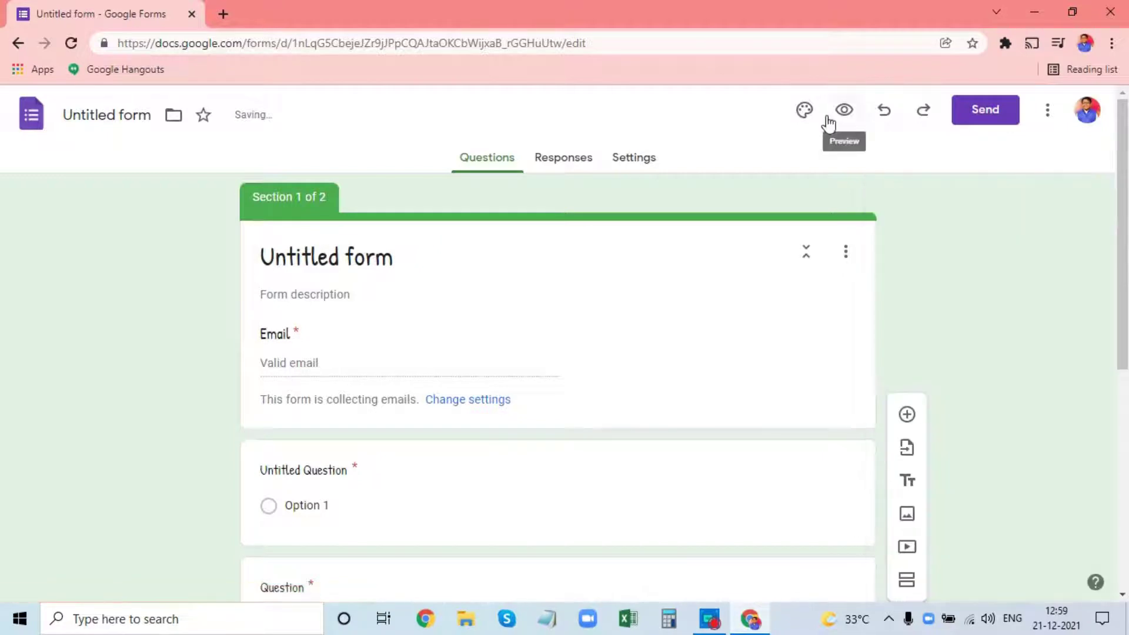
pyautogui.click(1047, 110)
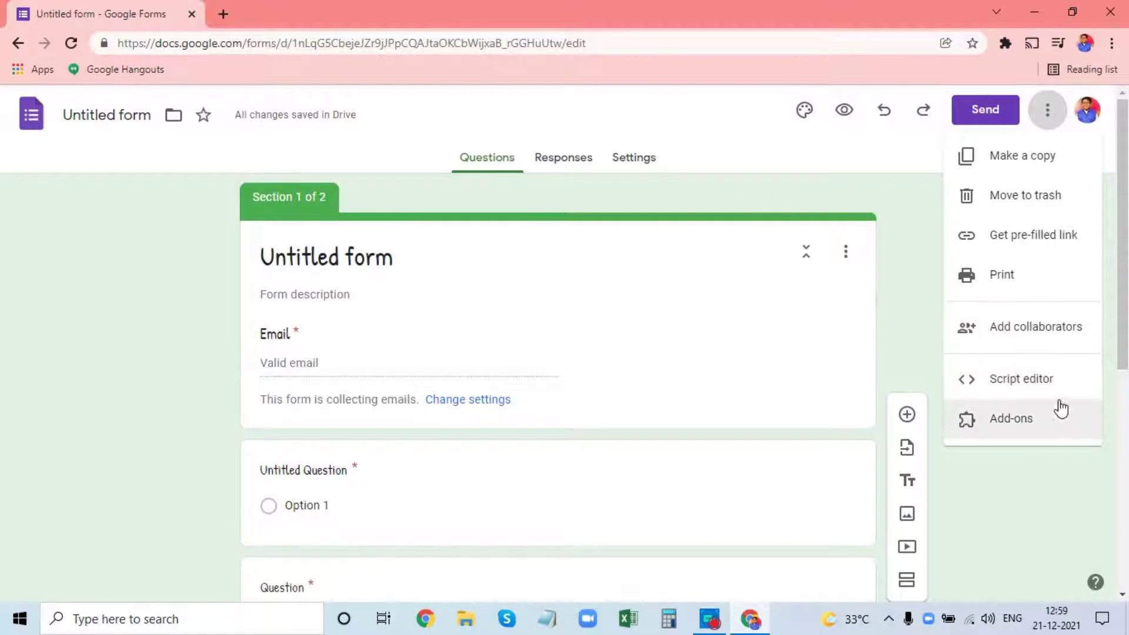
pyautogui.click(1067, 516)
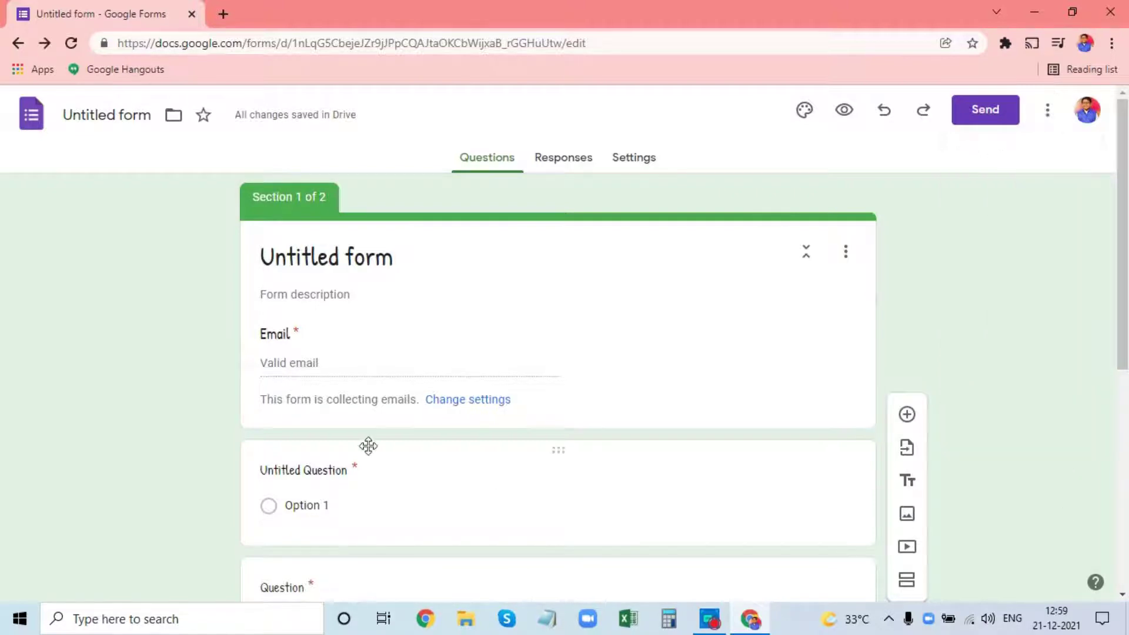
# - Check the Responses tab's options and Sheets link dialog without creating a sheet, then open Settings
pyautogui.click(543, 162)
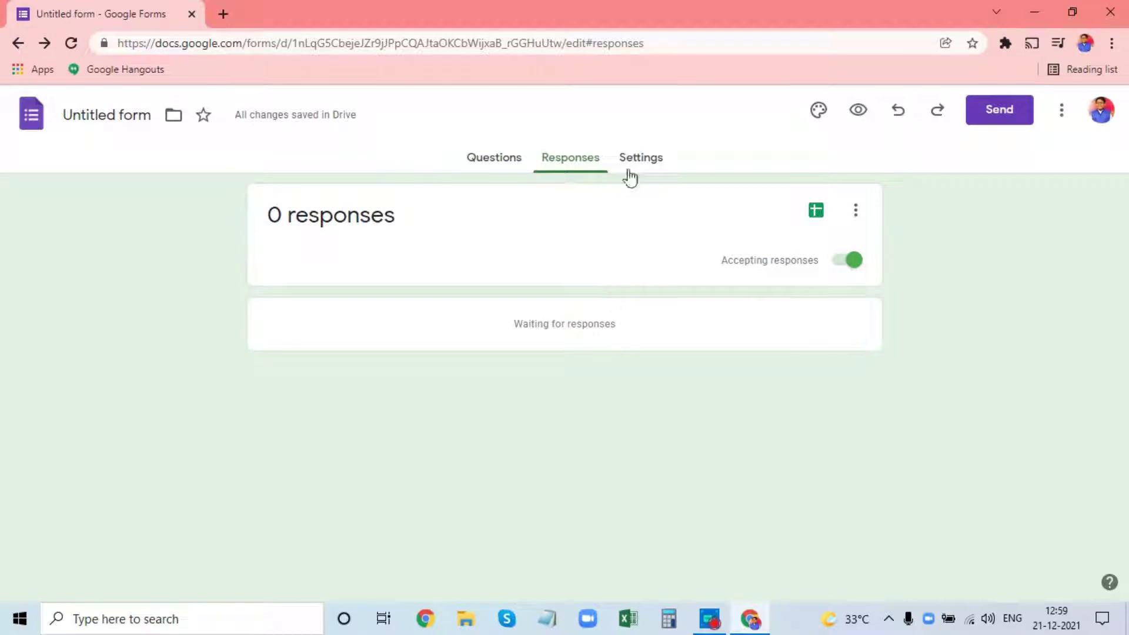
pyautogui.click(855, 211)
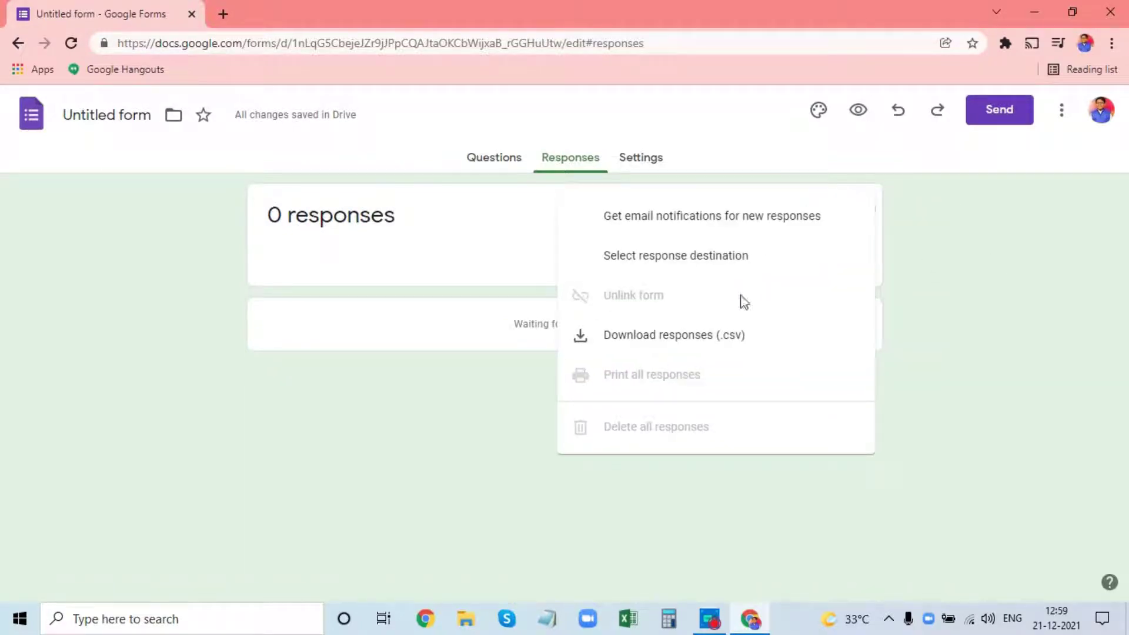
pyautogui.click(663, 120)
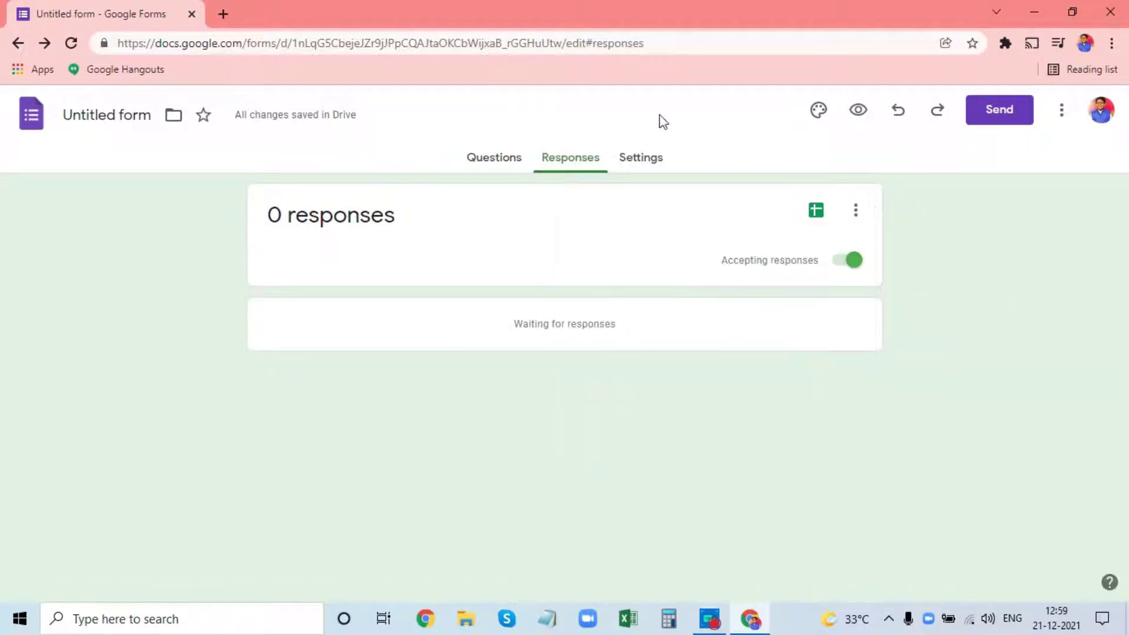
pyautogui.click(826, 205)
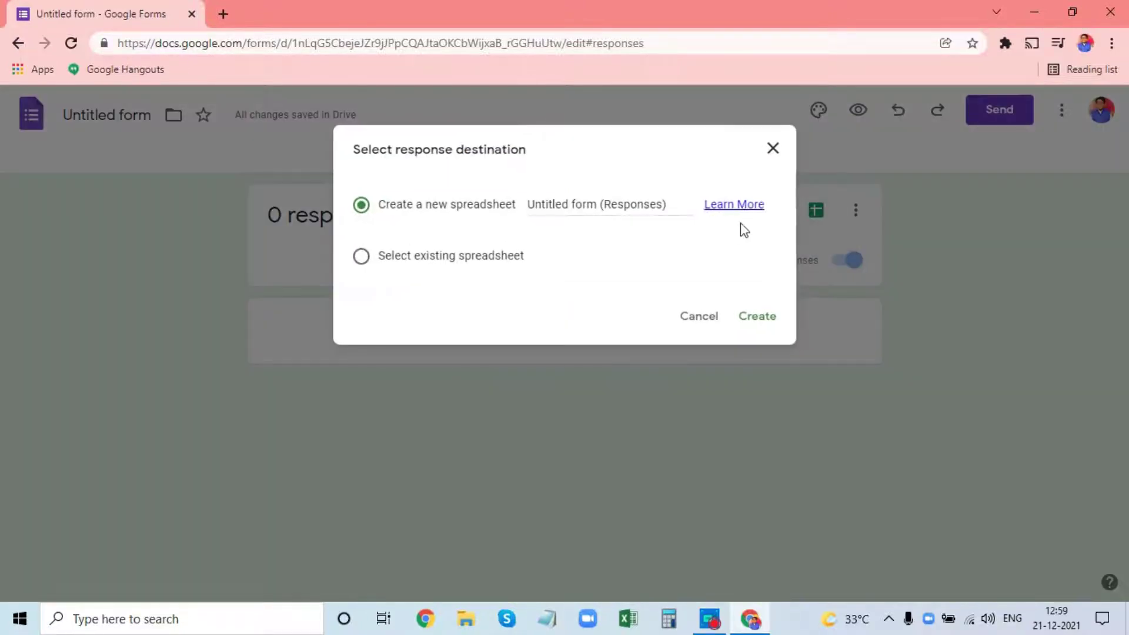
pyautogui.click(770, 149)
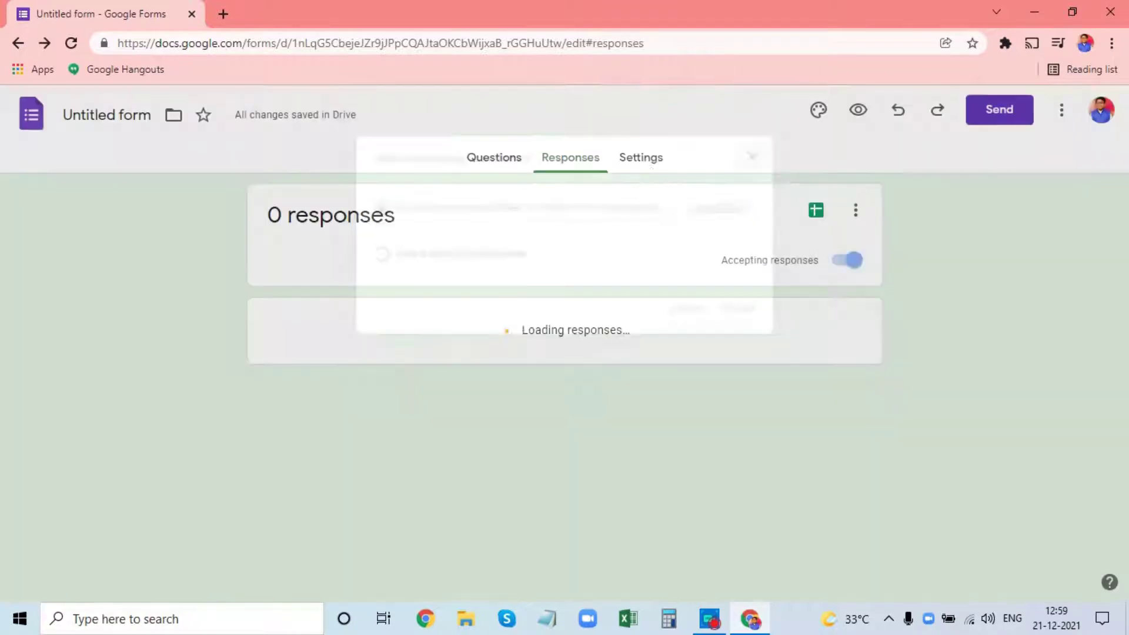
pyautogui.click(643, 159)
# - Switch 'Make this a quiz' on and back off, reviewing settings down to Defaults
pyautogui.scroll(-4, 510, 367)
pyautogui.scroll(4, 477, 360)
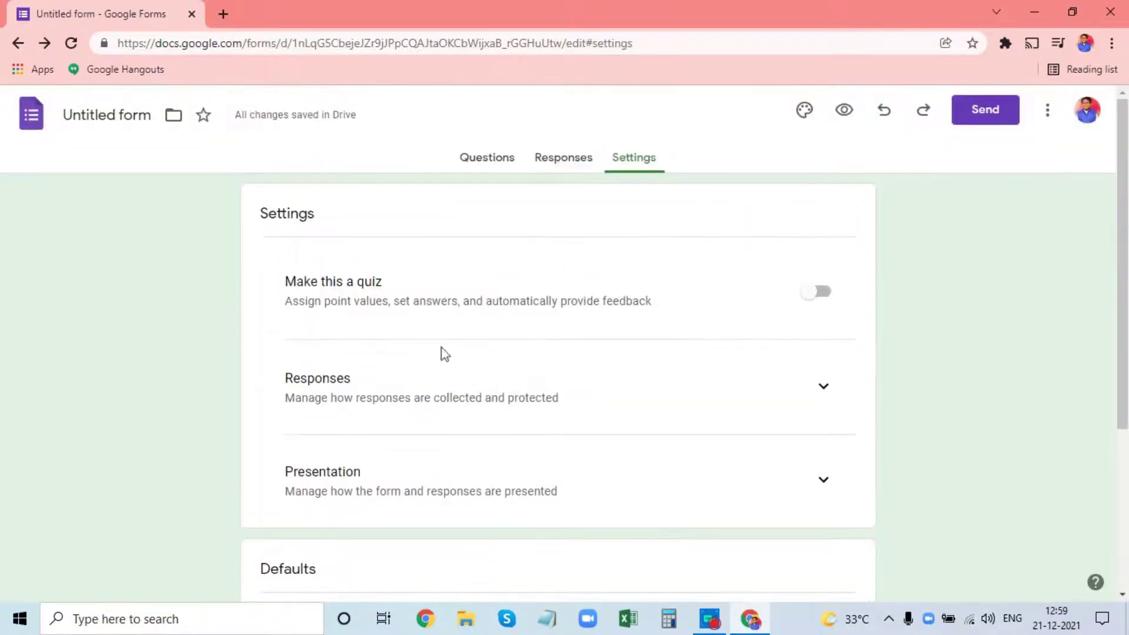
pyautogui.click(819, 297)
pyautogui.scroll(-4, 809, 328)
pyautogui.scroll(4, 845, 243)
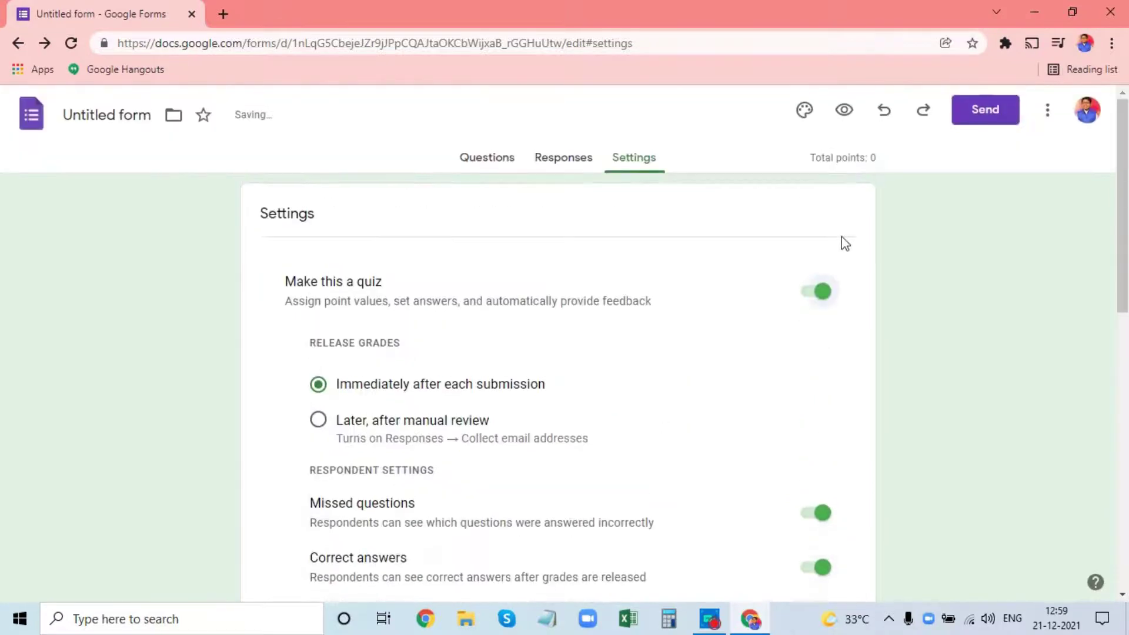
pyautogui.click(819, 294)
pyautogui.scroll(-4, 810, 306)
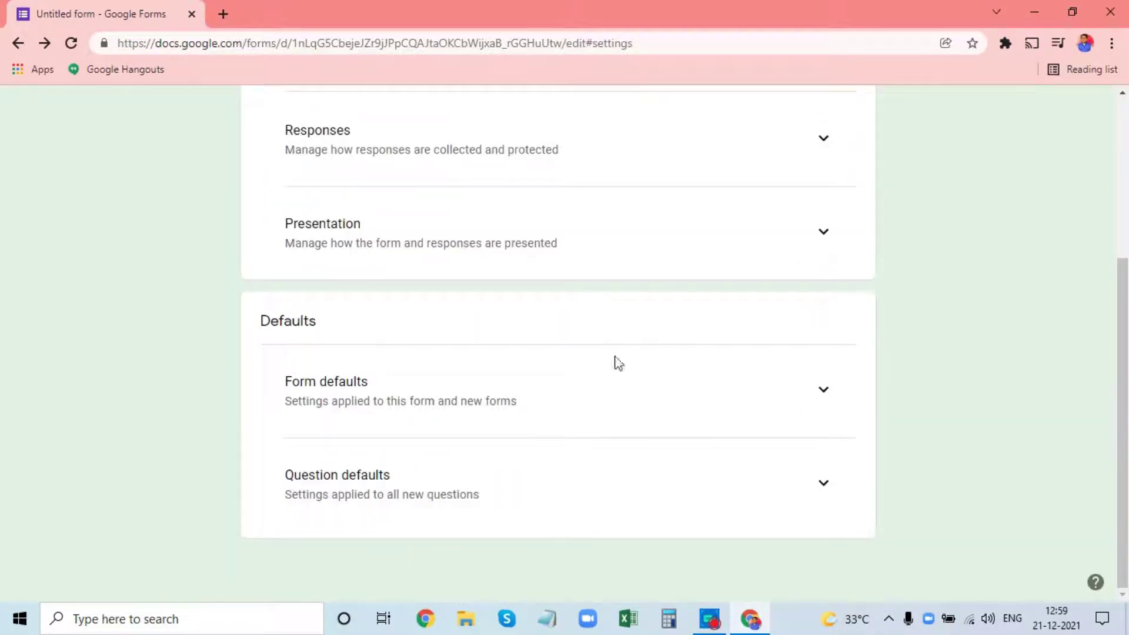
pyautogui.scroll(4, 739, 442)
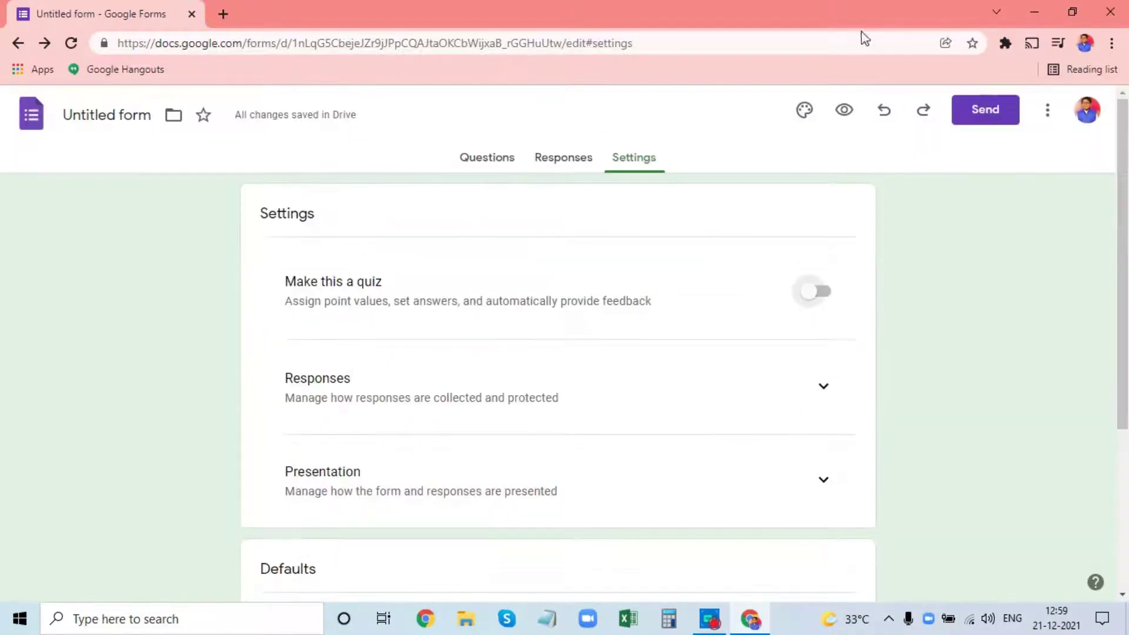
pyautogui.click(106, 114)
pyautogui.click(126, 293)
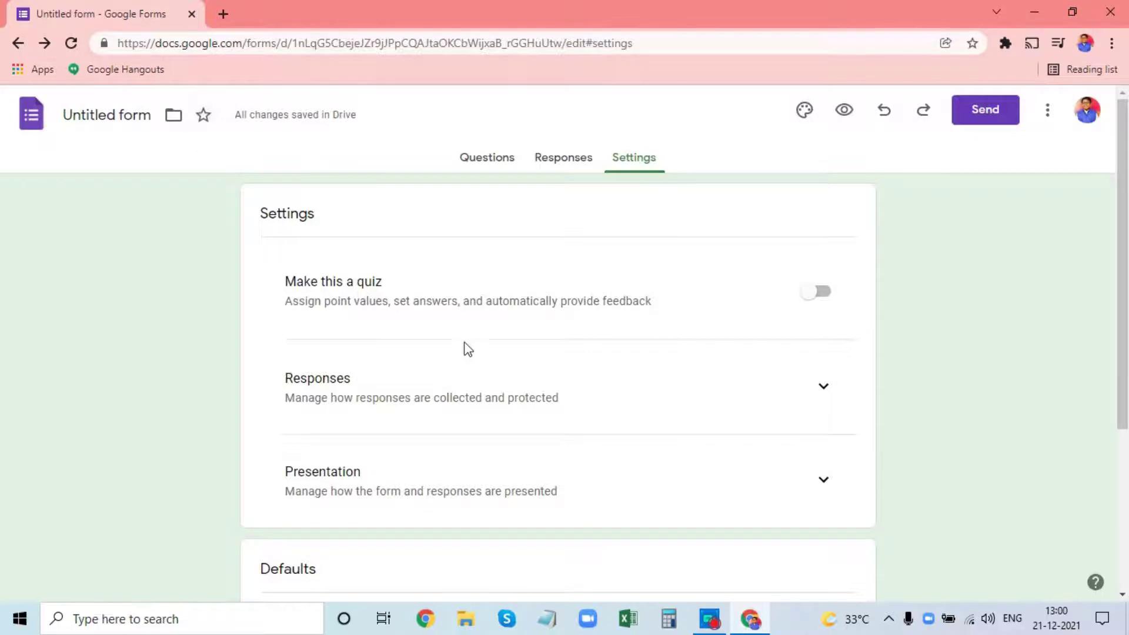
# - Replace the Google Forms tab with a new tab, search 'microsoft forms' and open the Forms site
pyautogui.click(221, 13)
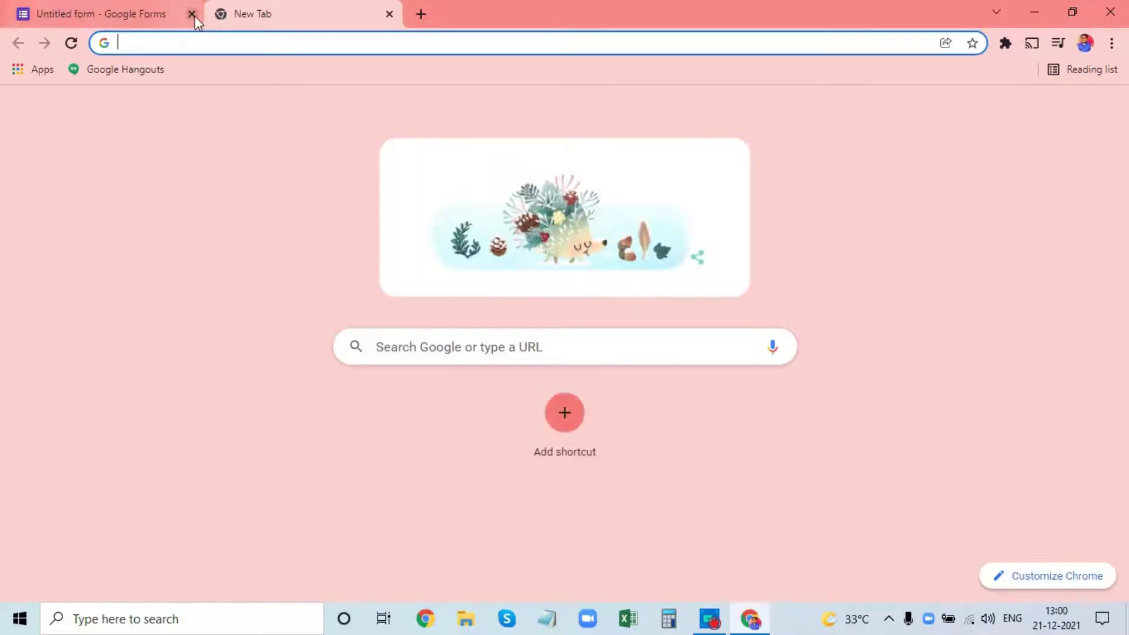
pyautogui.click(192, 14)
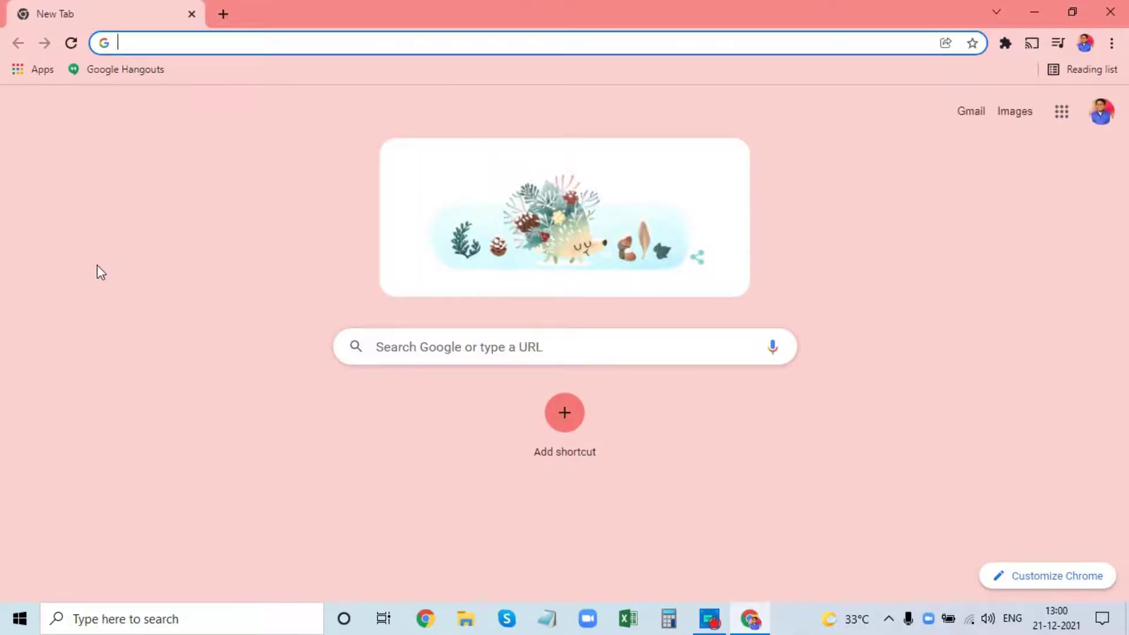
pyautogui.write('MICRO')
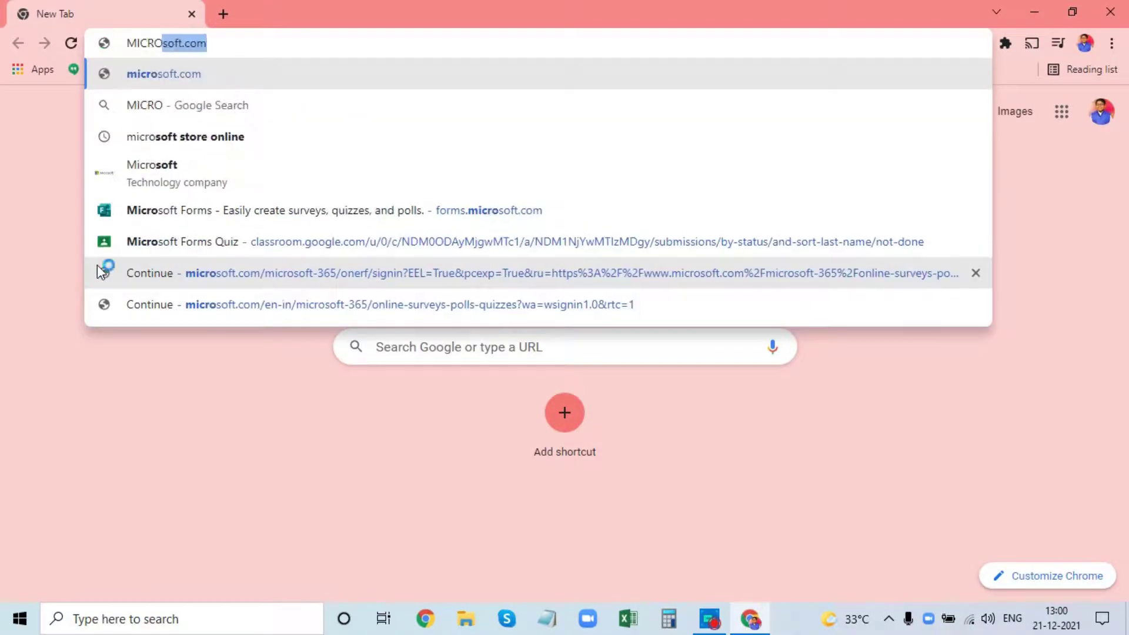
pyautogui.press('Down')
pyautogui.press('Down')
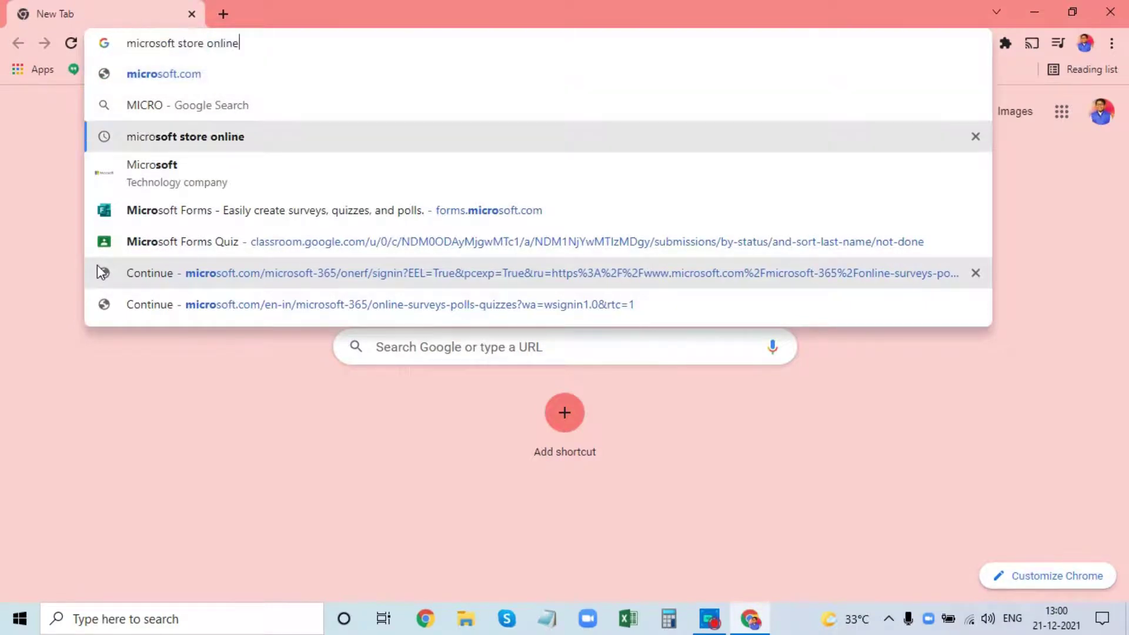
pyautogui.hotkey('ctrl', 'BackSpace')
pyautogui.hotkey('ctrl', 'BackSpace')
pyautogui.write('FORMS')
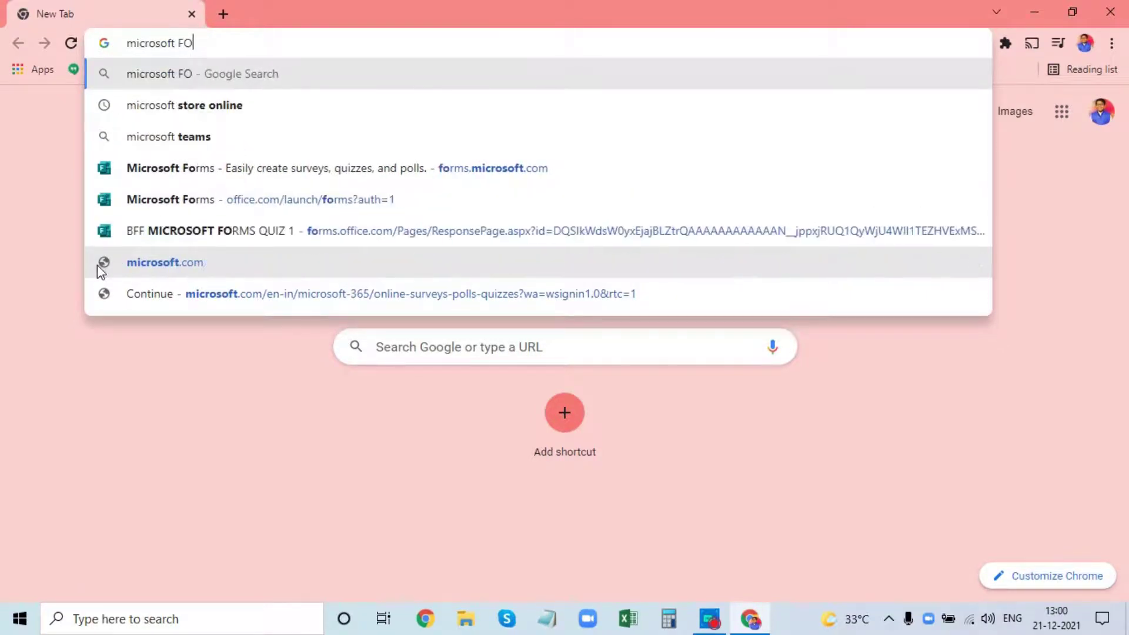
pyautogui.press('Return')
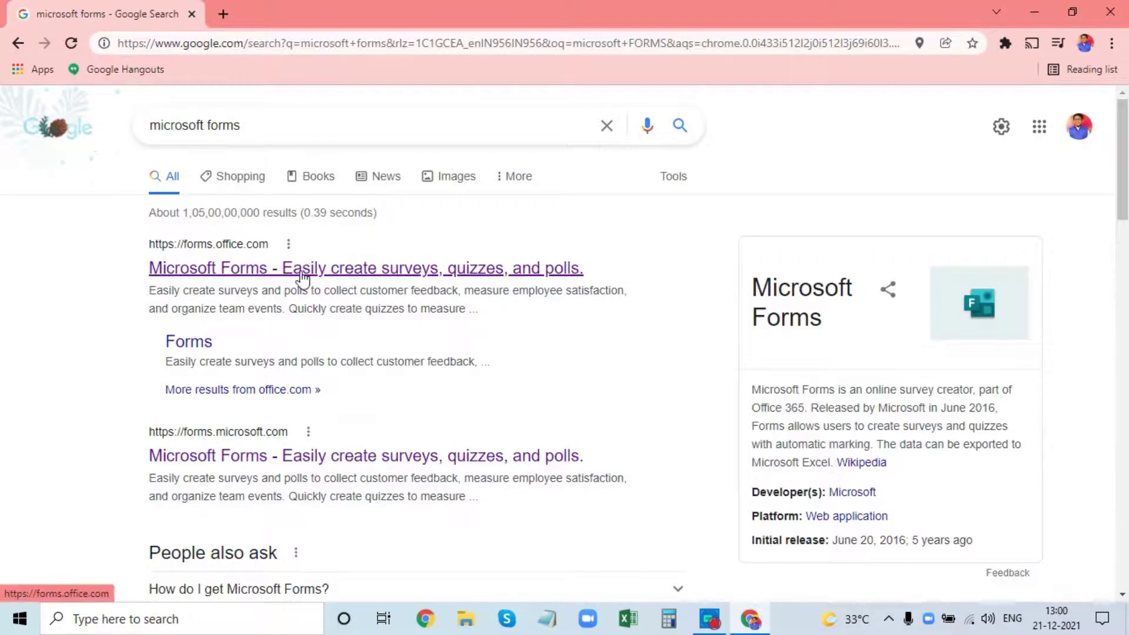
pyautogui.click(194, 350)
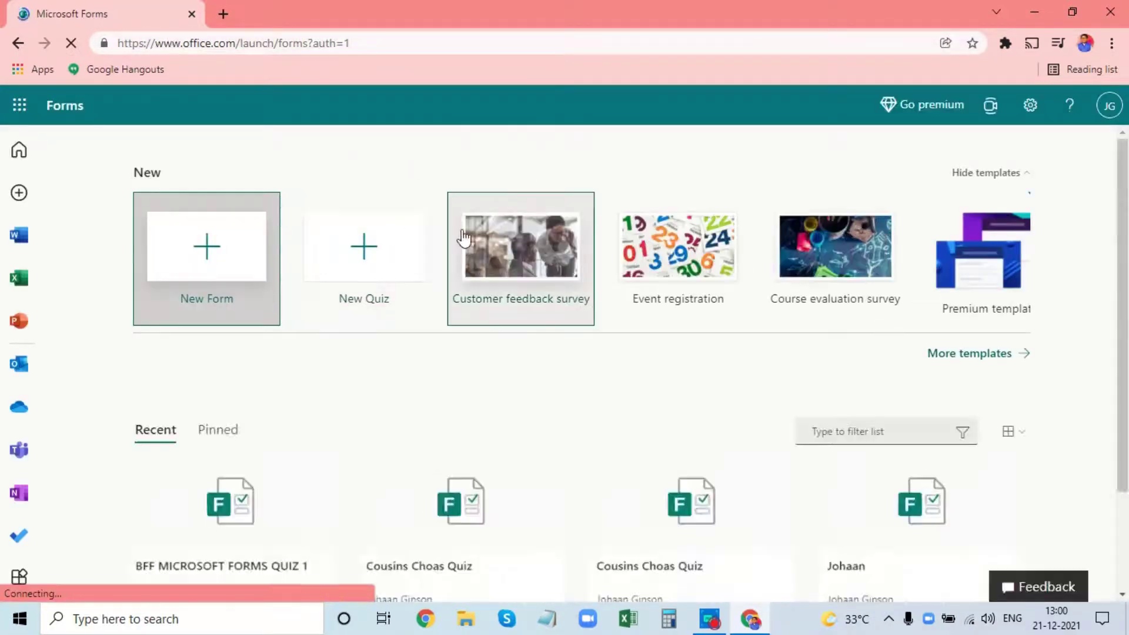
# - Create a new blank Microsoft form, leaving its title as 'Untitled form'
pyautogui.scroll(-2, 416, 436)
pyautogui.scroll(2, 472, 476)
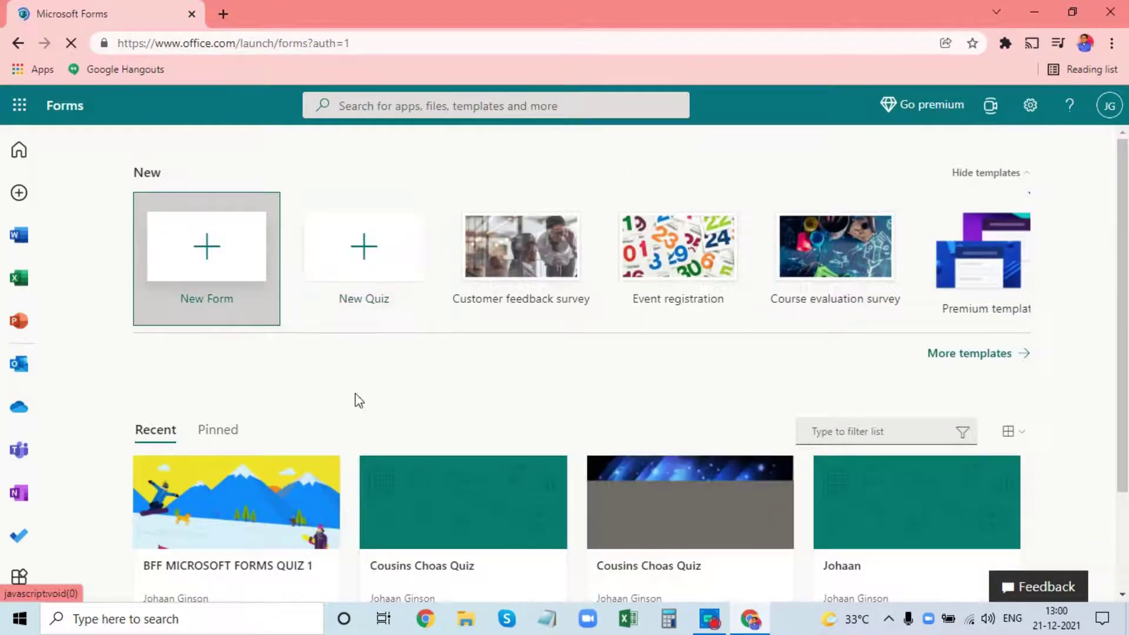
pyautogui.click(157, 261)
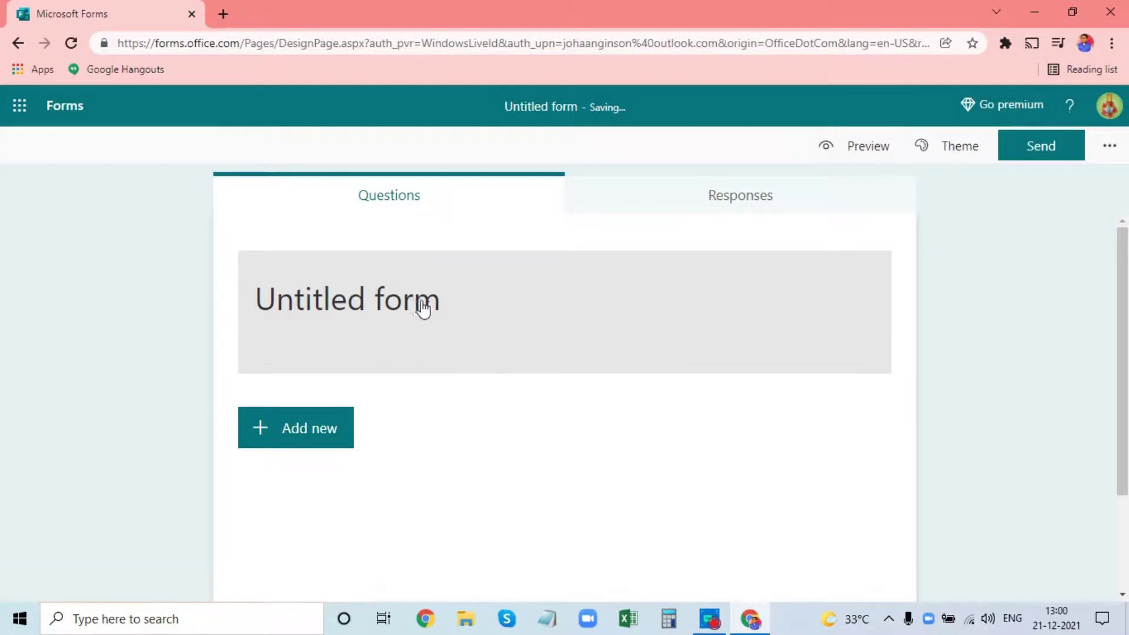
pyautogui.click(436, 310)
pyautogui.click(981, 339)
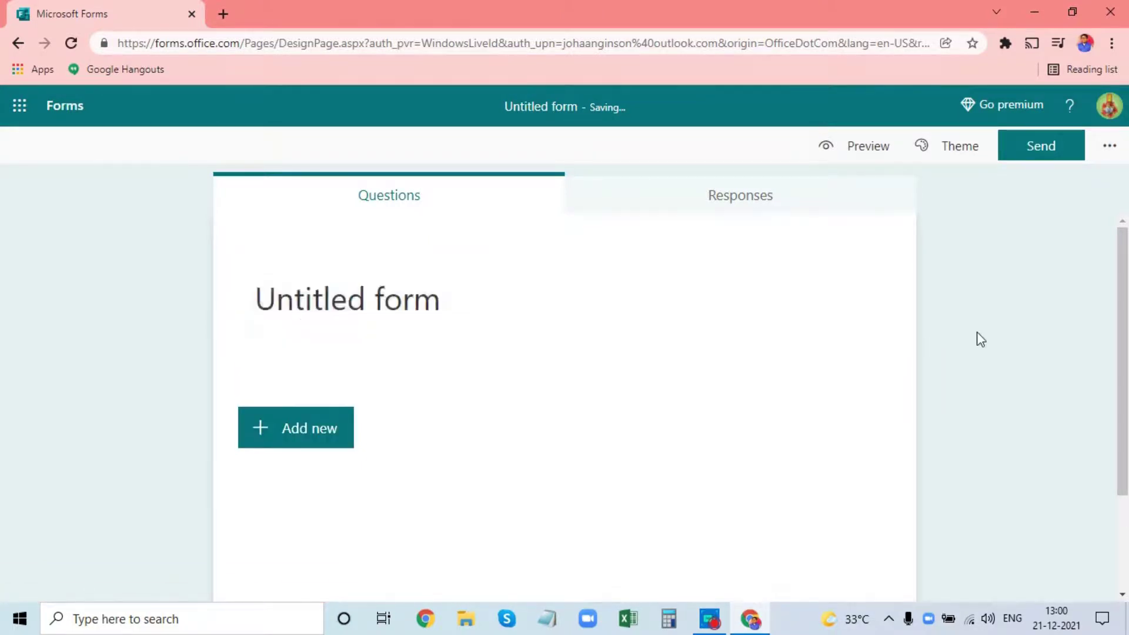
pyautogui.scroll(-2, 610, 368)
# - Browse the Add new question types, including the extra list, then view the Responses summary
pyautogui.click(276, 294)
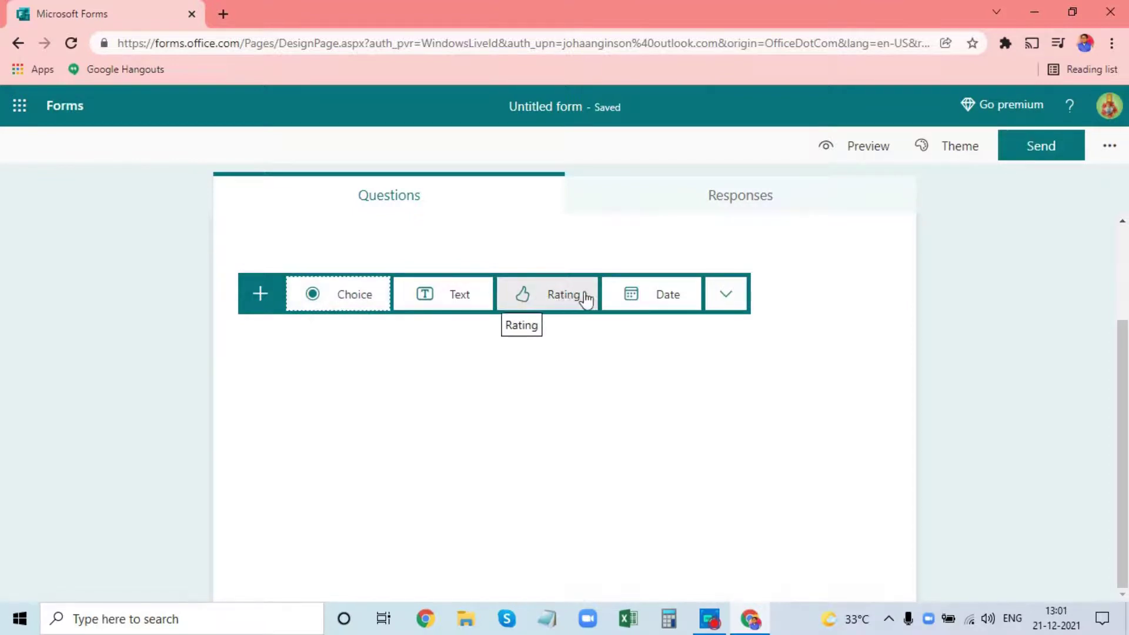
pyautogui.click(724, 298)
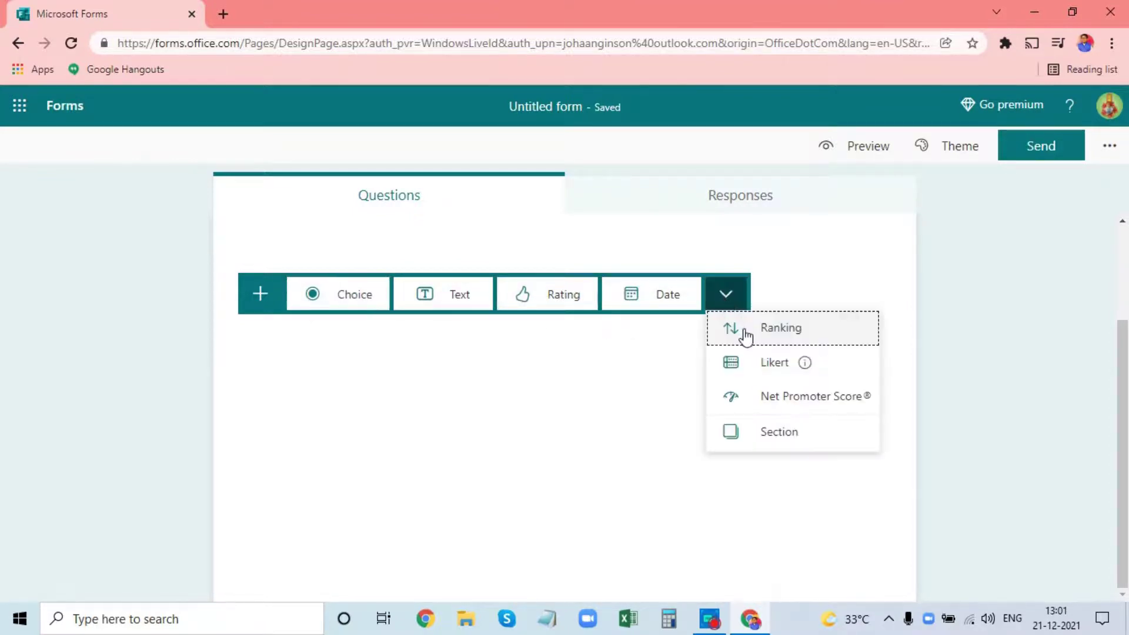
pyautogui.moveTo(763, 364)
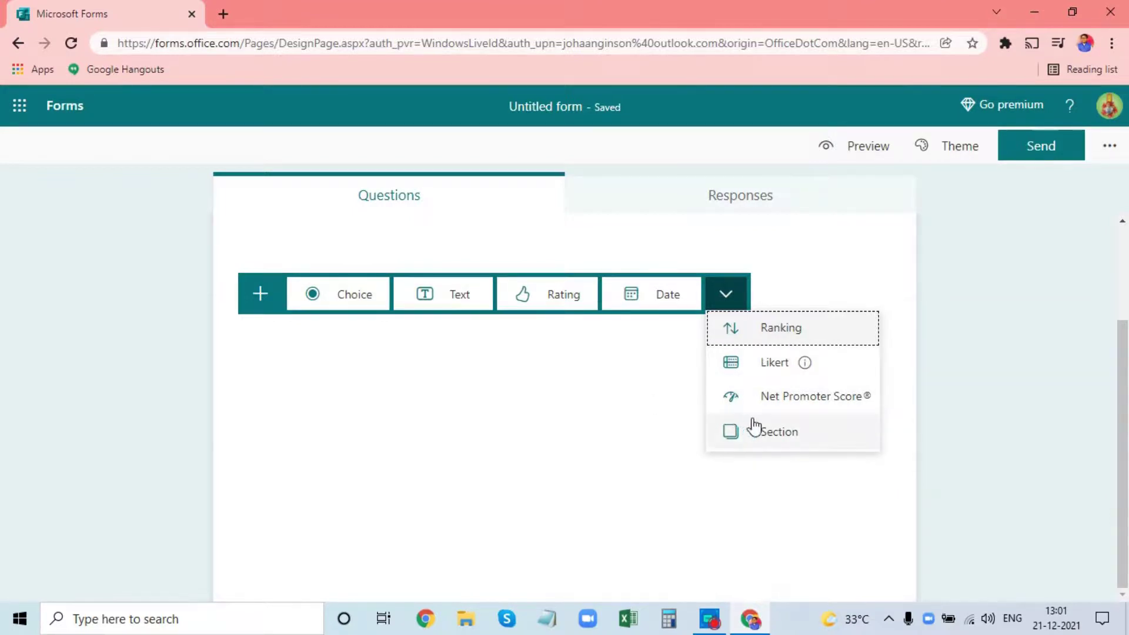
pyautogui.click(965, 421)
pyautogui.click(768, 216)
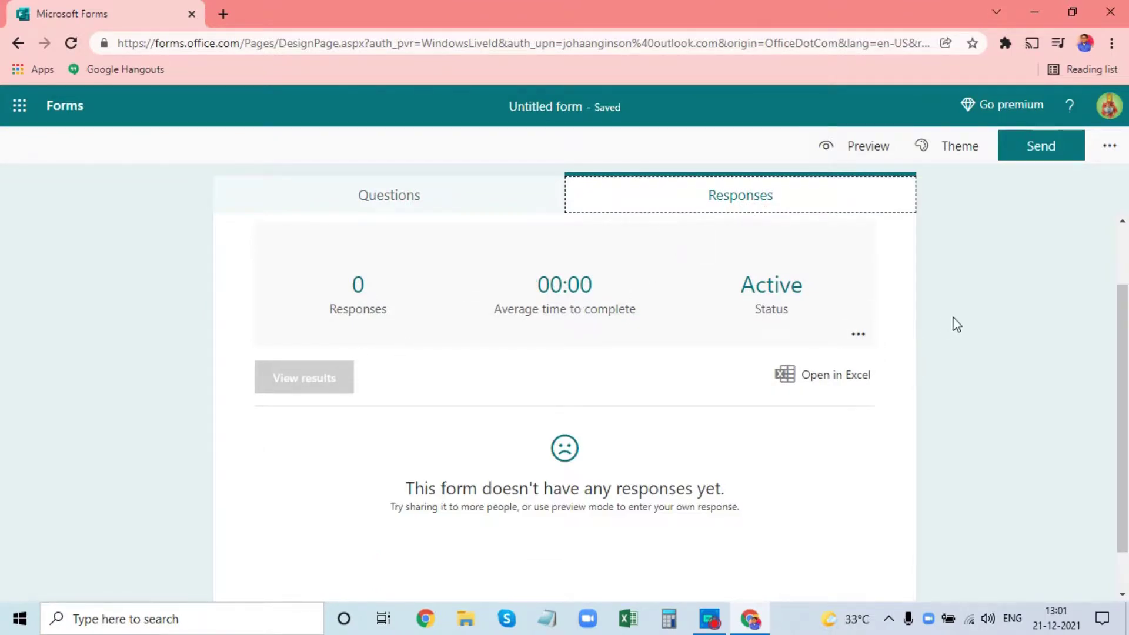
# - Preview the form as respondents will see it
pyautogui.scroll(-1, 875, 345)
pyautogui.scroll(2, 845, 374)
pyautogui.scroll(1, 846, 374)
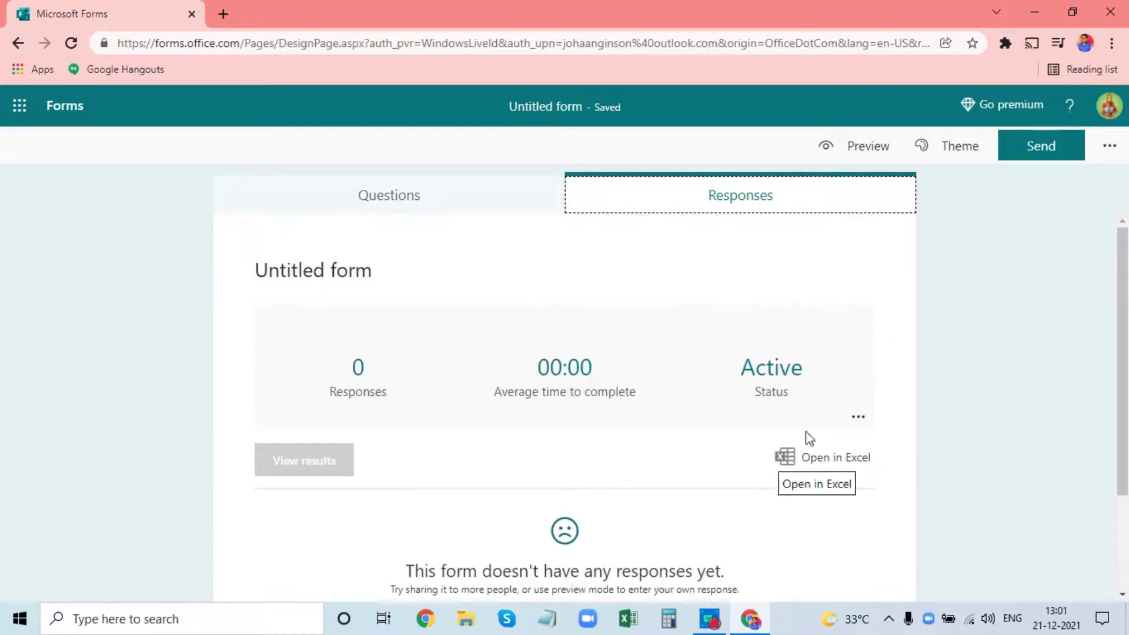
pyautogui.scroll(-1, 653, 348)
pyautogui.scroll(1, 666, 320)
pyautogui.click(832, 145)
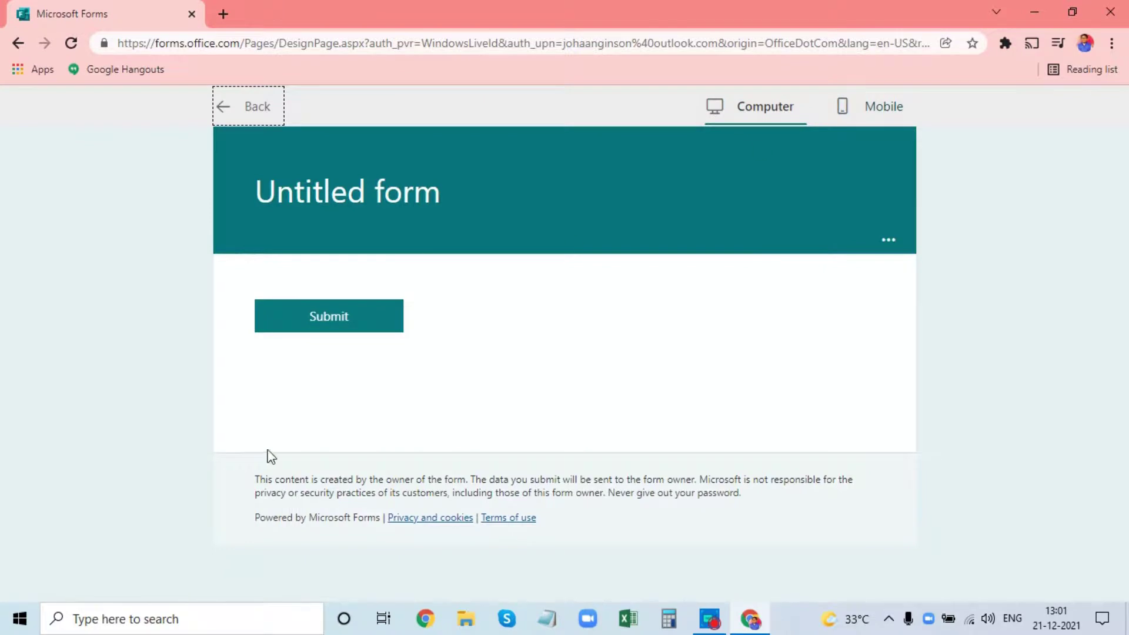
# - Back in the editor, apply the snowboarder picture theme
pyautogui.click(18, 46)
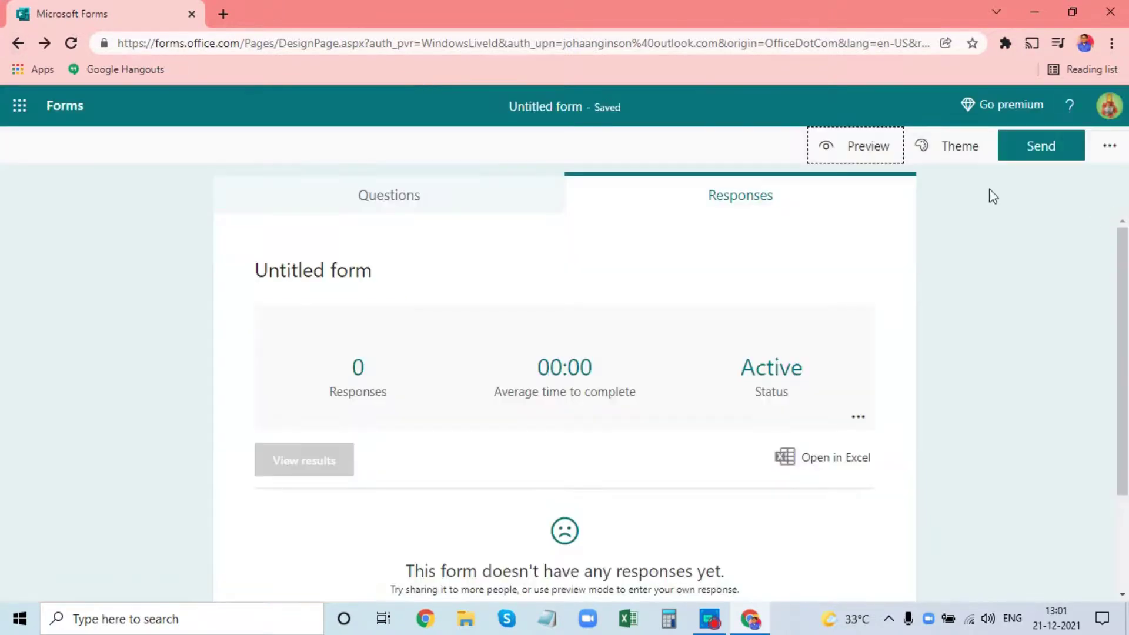
pyautogui.click(945, 144)
pyautogui.click(1061, 351)
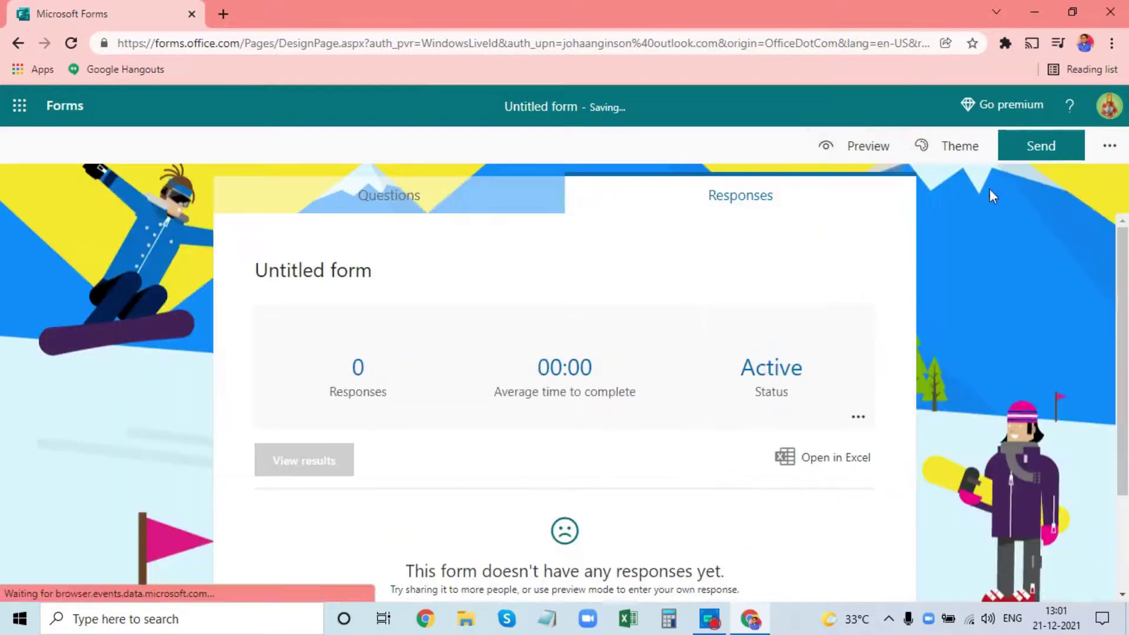
# - Look at the Send panel, the ... menu and the app launcher, then return to Questions
pyautogui.click(1071, 149)
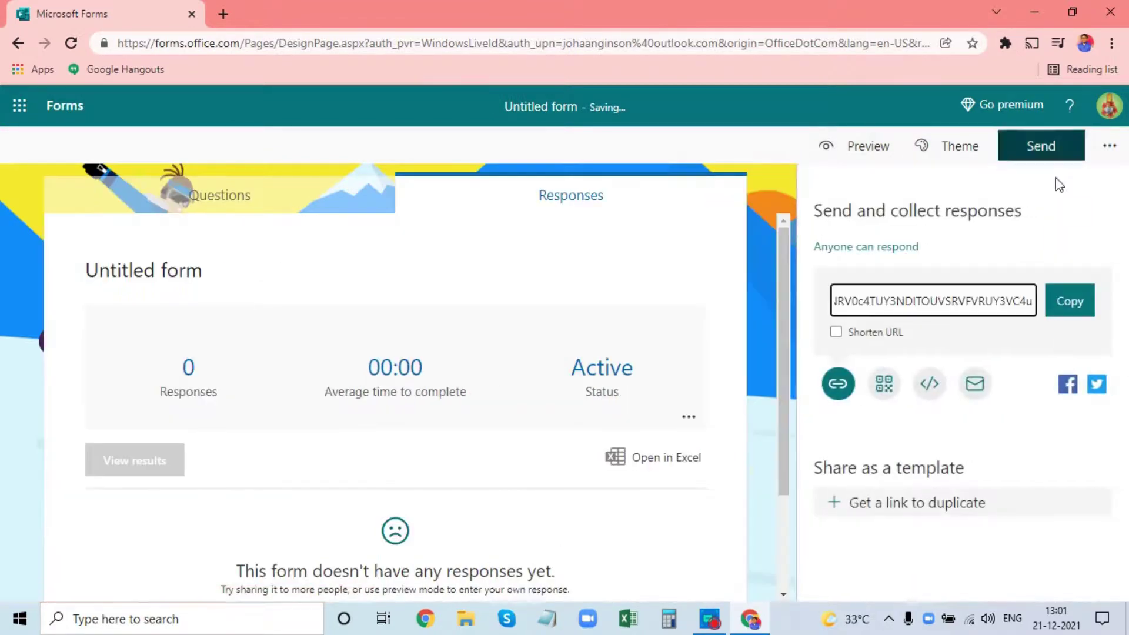
pyautogui.click(774, 262)
pyautogui.click(1110, 146)
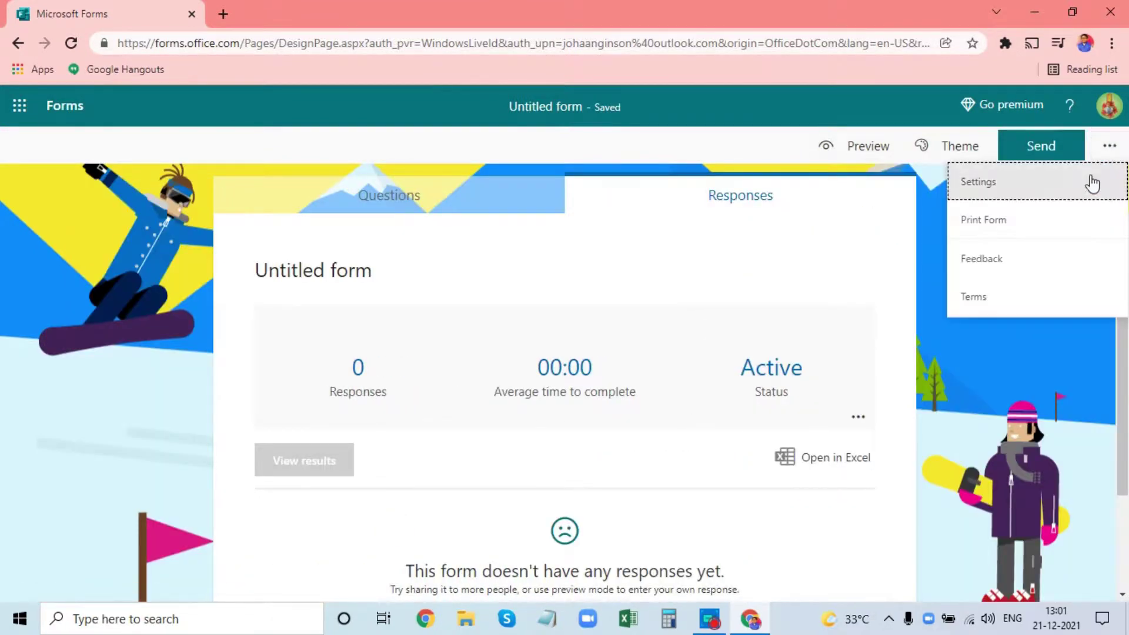
pyautogui.click(958, 341)
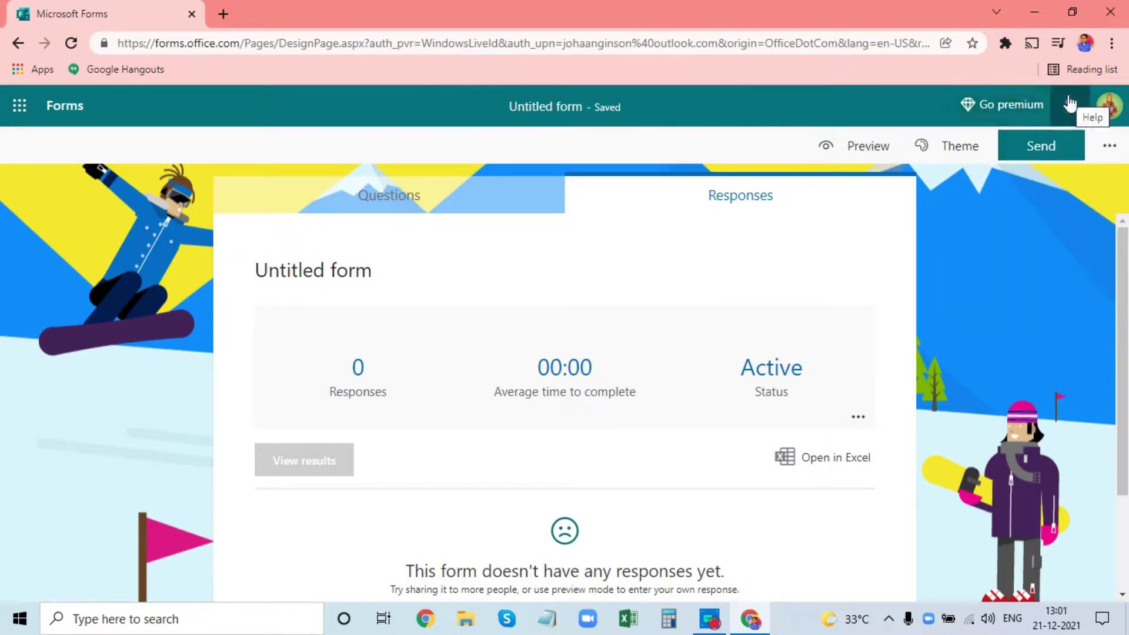
pyautogui.click(17, 108)
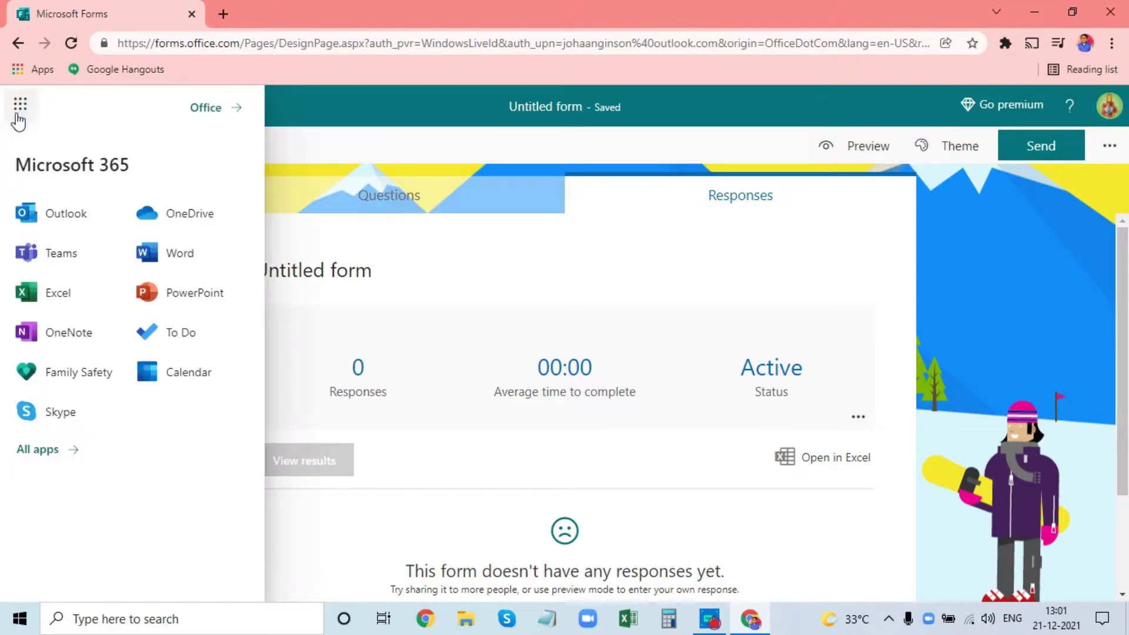
pyautogui.click(406, 125)
pyautogui.scroll(-2, 530, 353)
pyautogui.scroll(2, 537, 403)
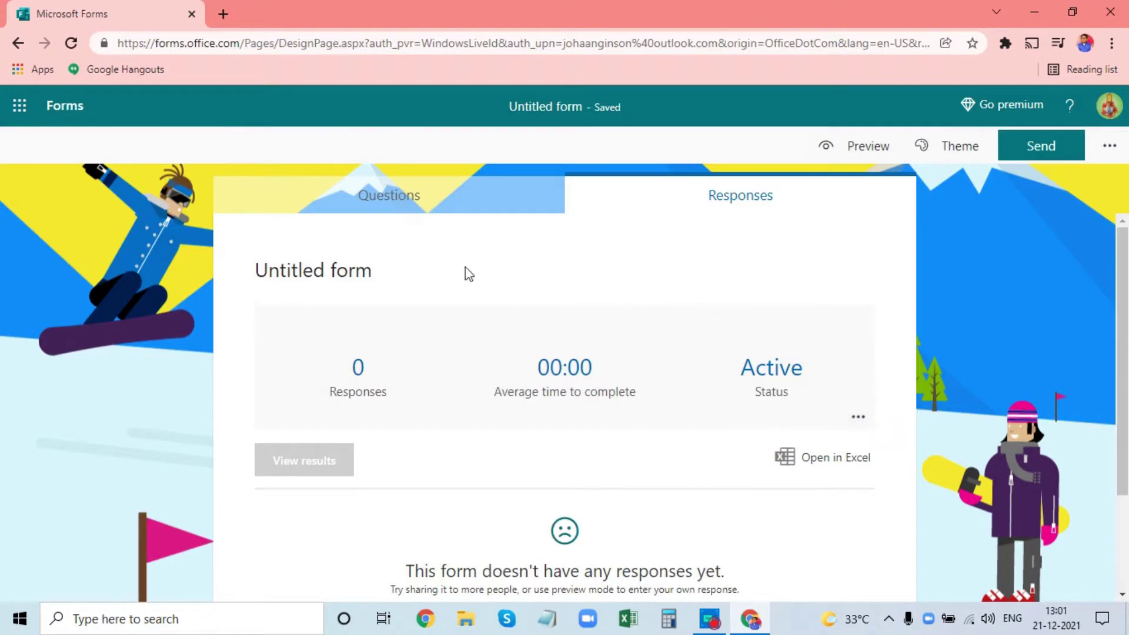
pyautogui.click(444, 210)
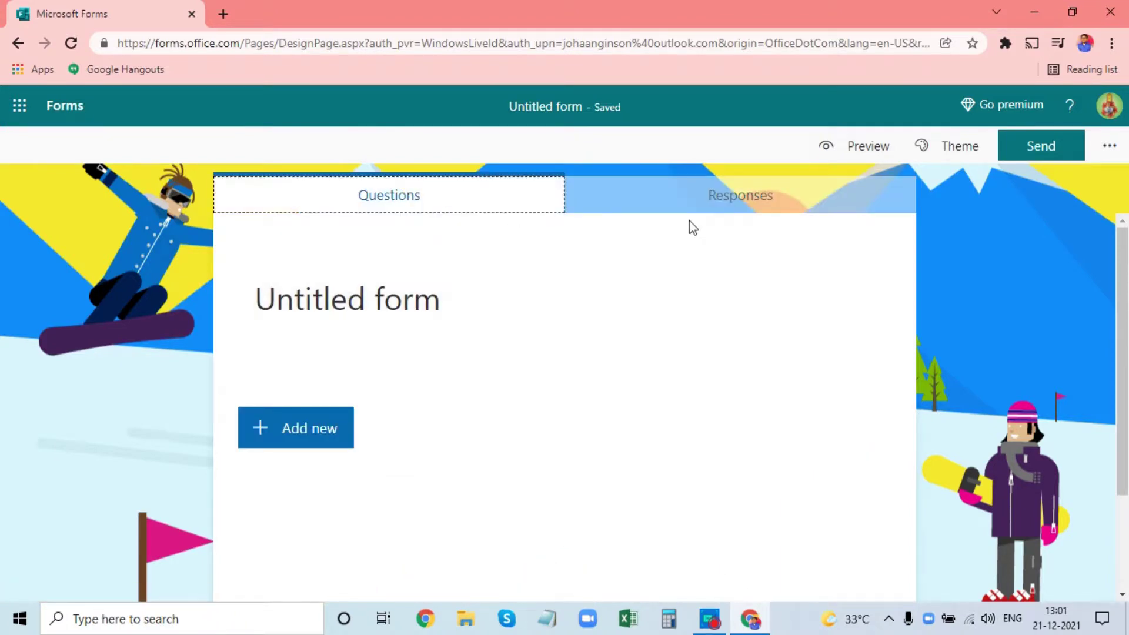